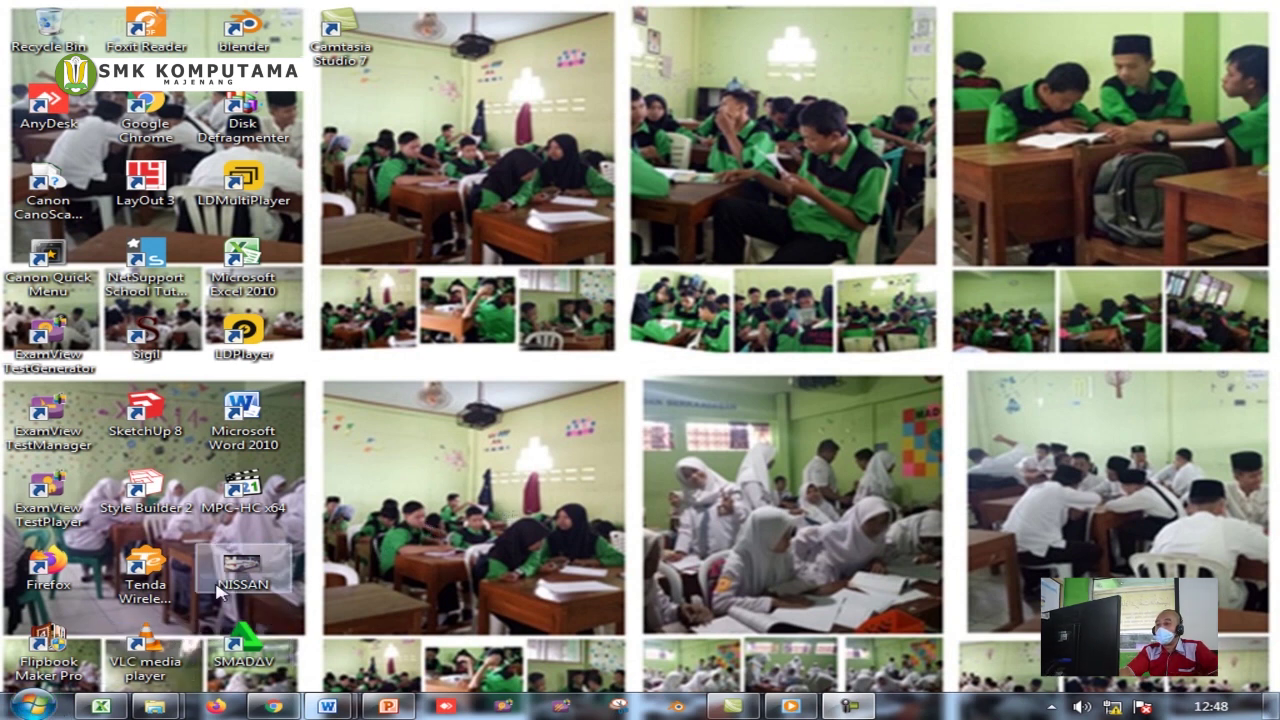
# - Open Microsoft PowerPoint 2010 from the Microsoft Office program group with a blank presentation
pyautogui.click(30, 707)
pyautogui.click(92, 626)
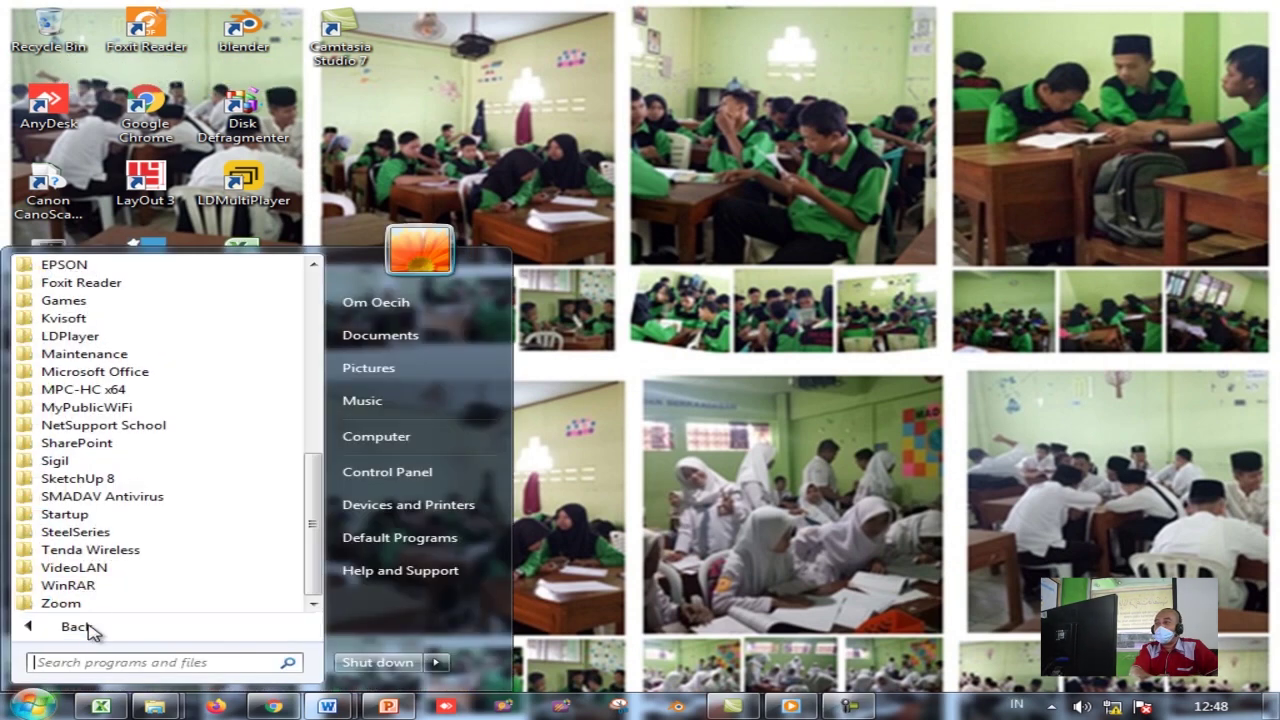
pyautogui.click(123, 371)
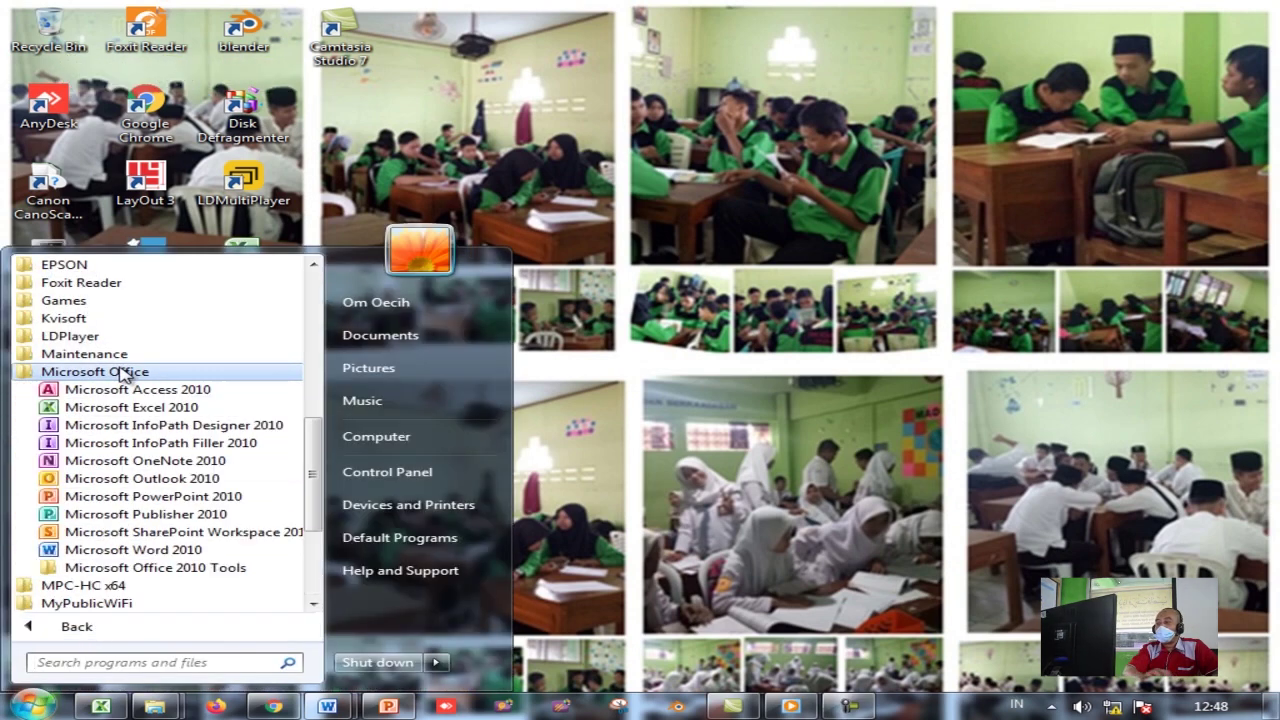
pyautogui.click(150, 498)
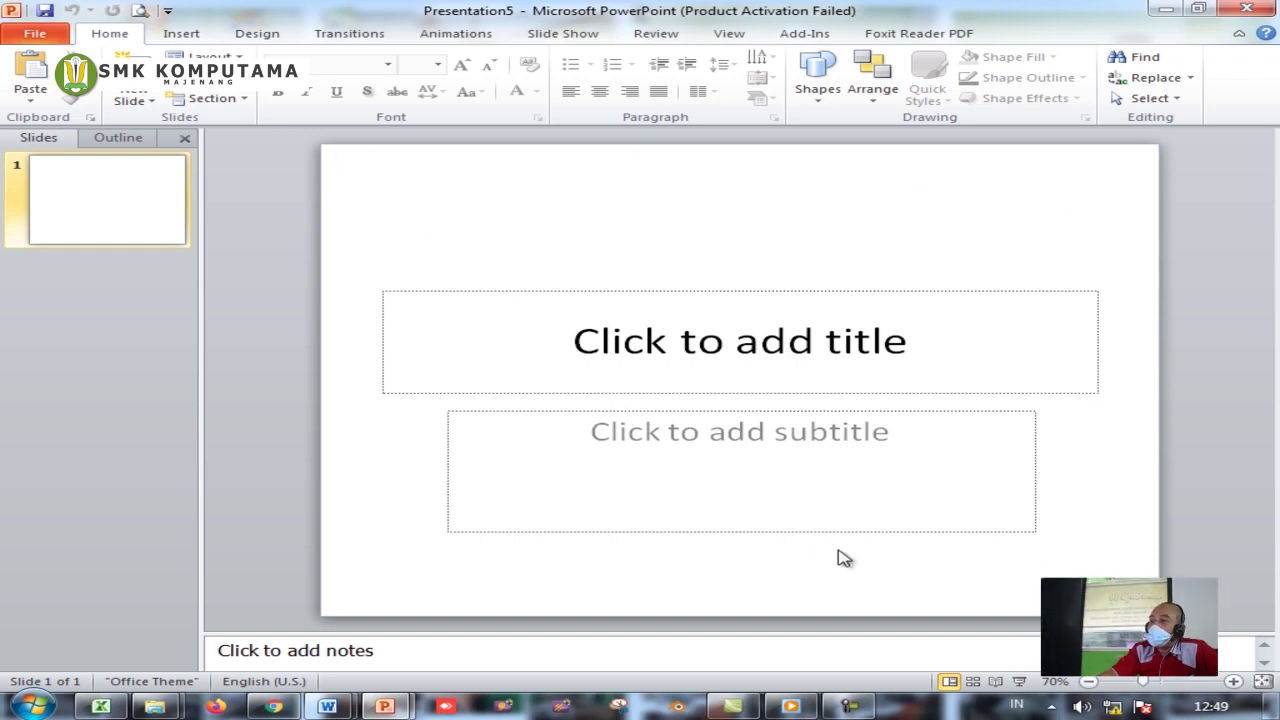
# - Delete the title and subtitle placeholders from the first slide
pyautogui.click(581, 291)
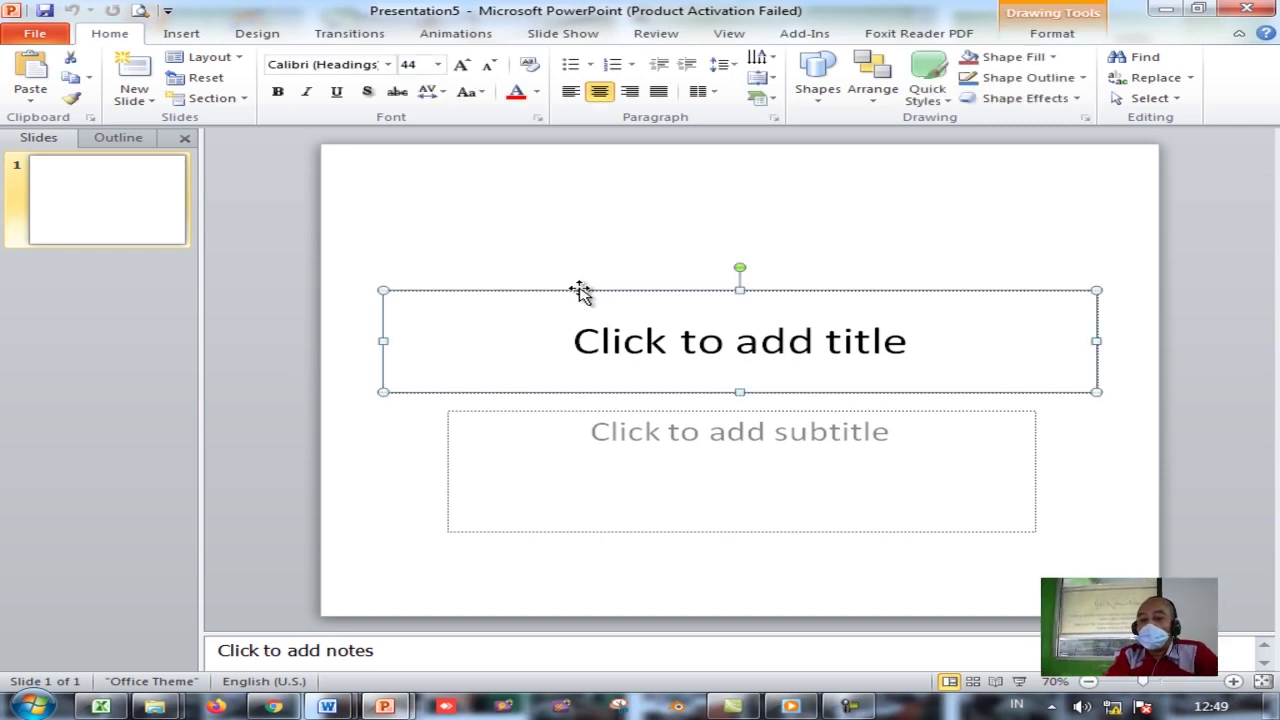
pyautogui.press('Delete')
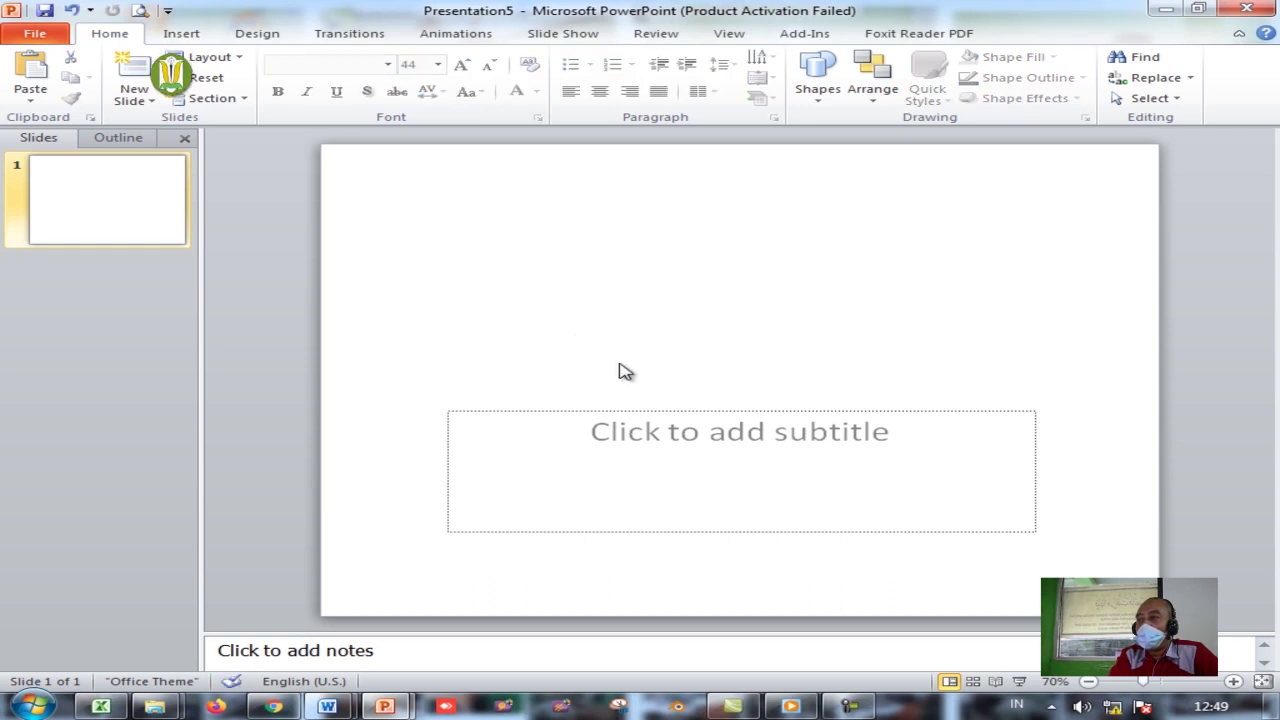
pyautogui.click(692, 410)
pyautogui.press('Delete')
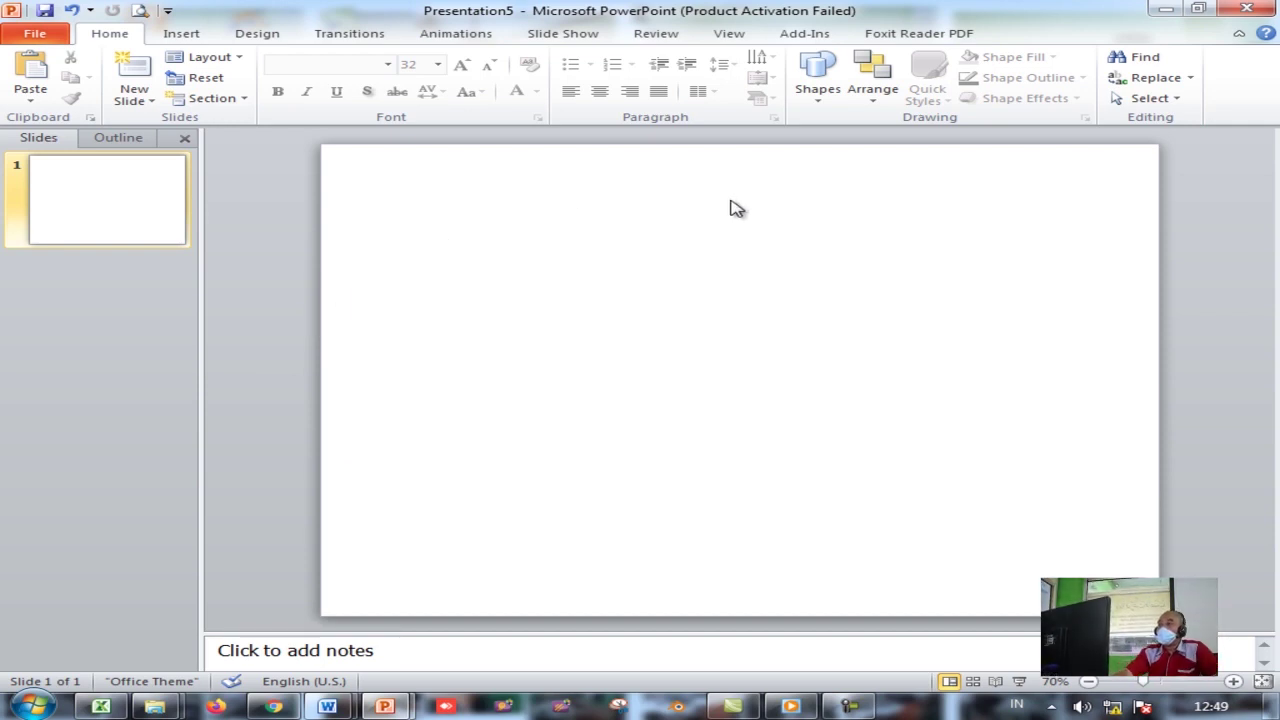
# - Apply the built-in Black Tie theme to the presentation
pyautogui.click(265, 38)
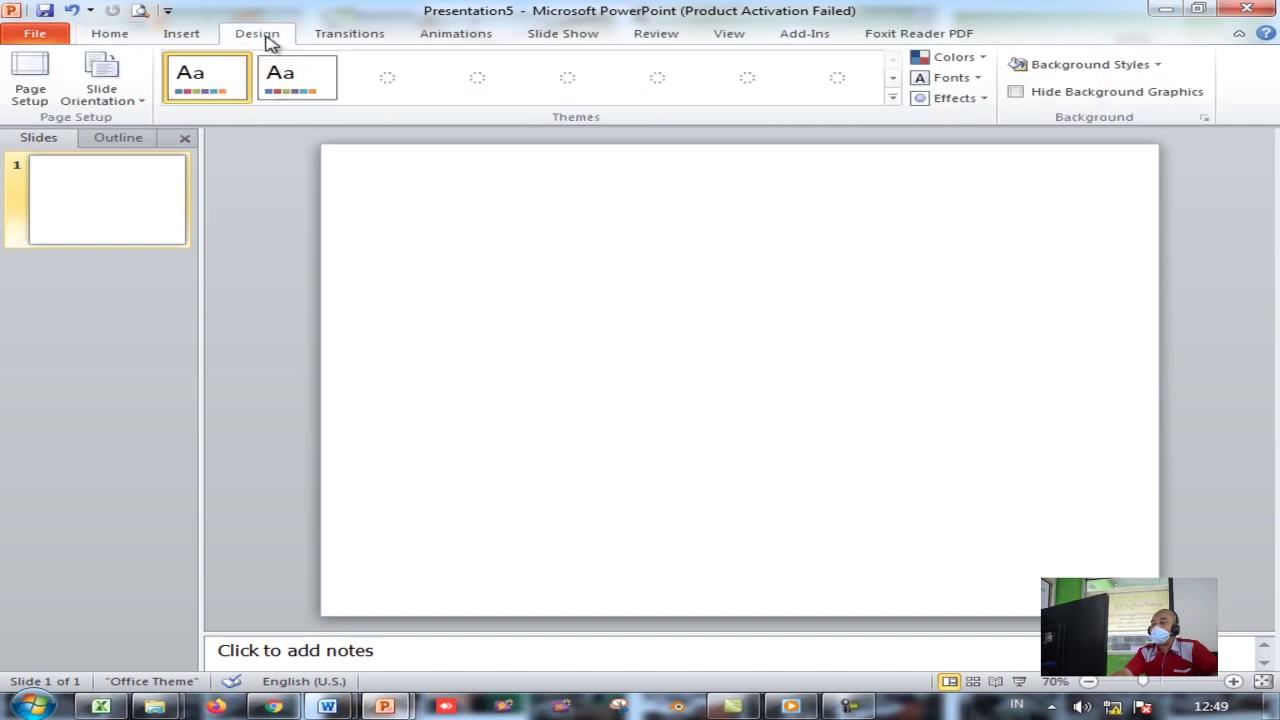
pyautogui.click(893, 100)
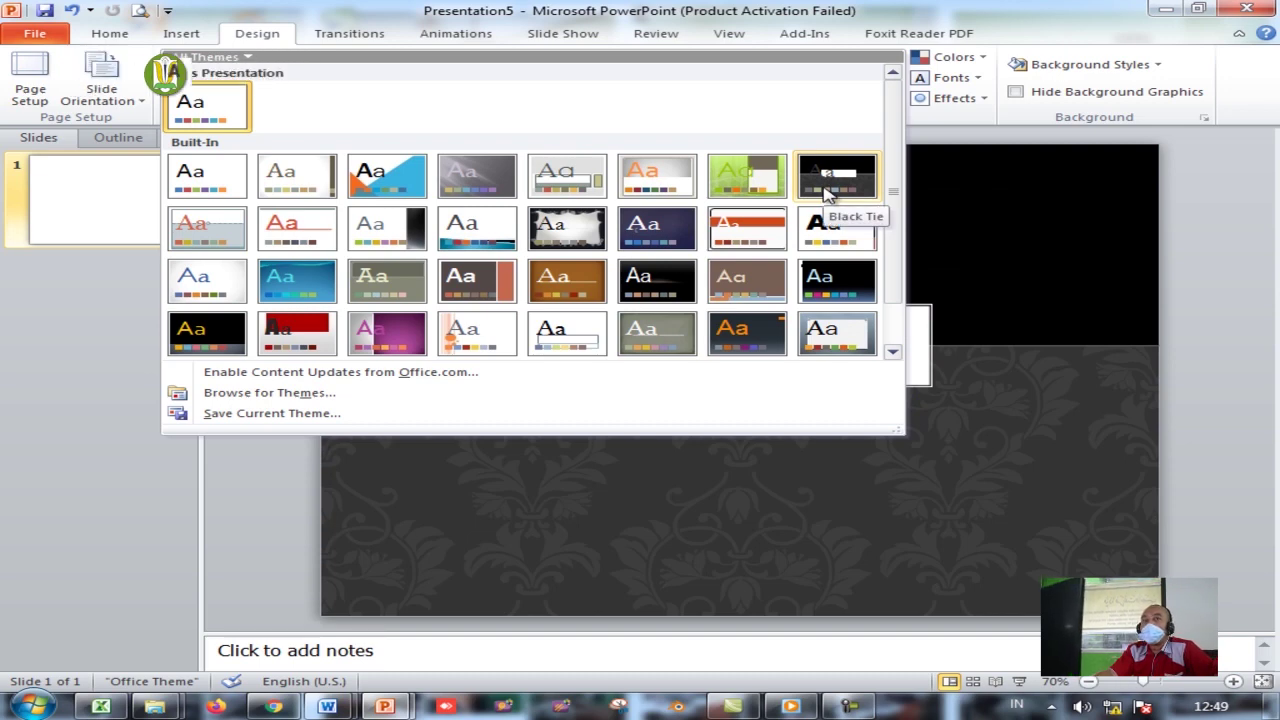
pyautogui.click(834, 180)
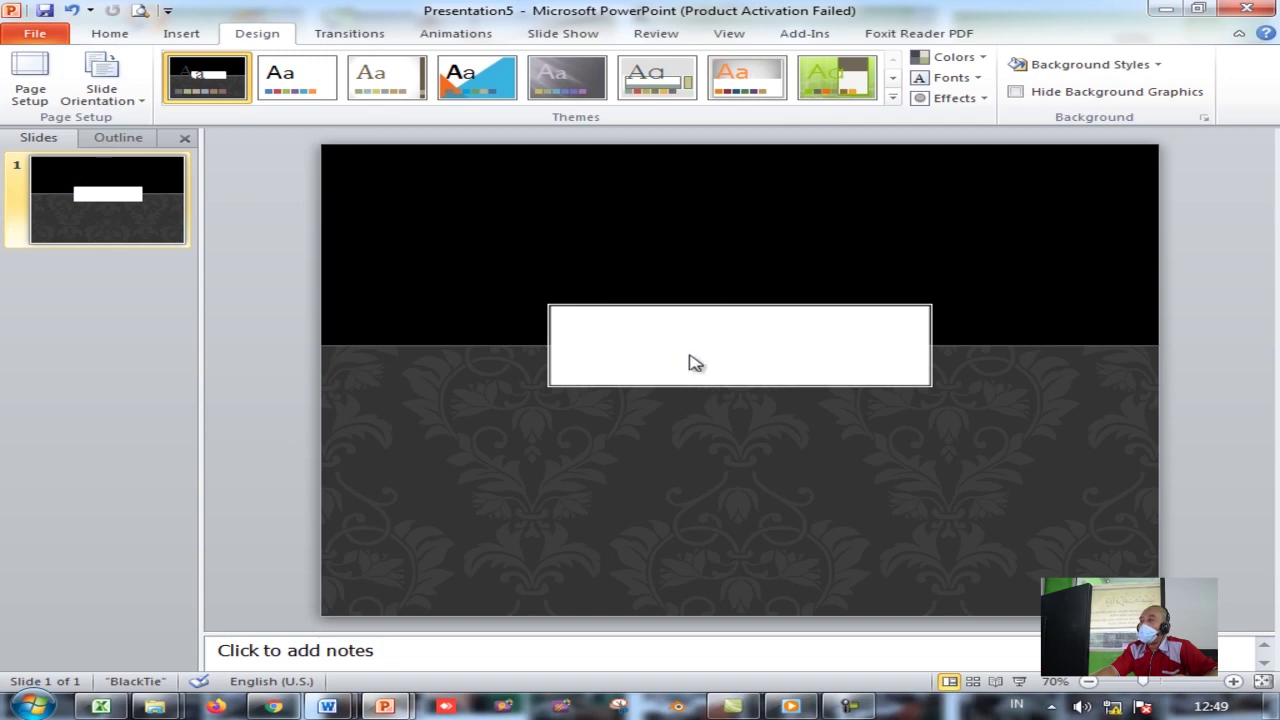
# - Apply the built-in Horizon theme, preview the slide show from the beginning and return to editing
pyautogui.click(893, 97)
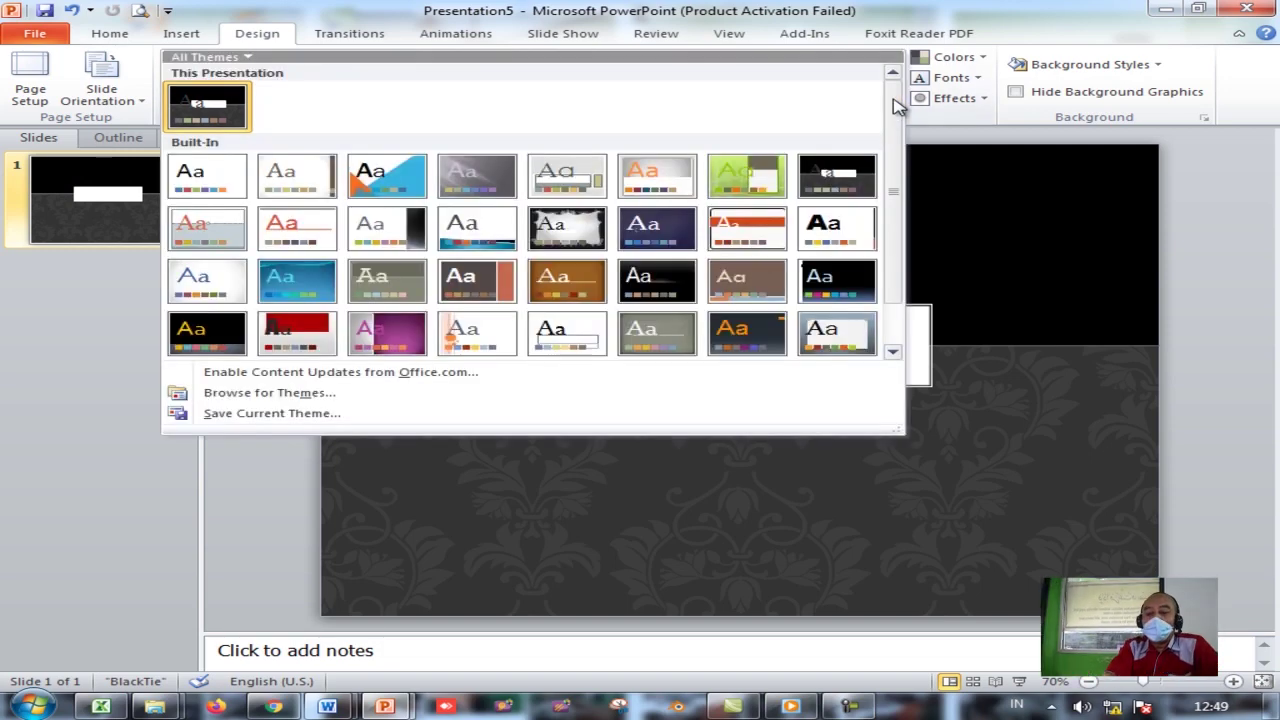
pyautogui.click(646, 279)
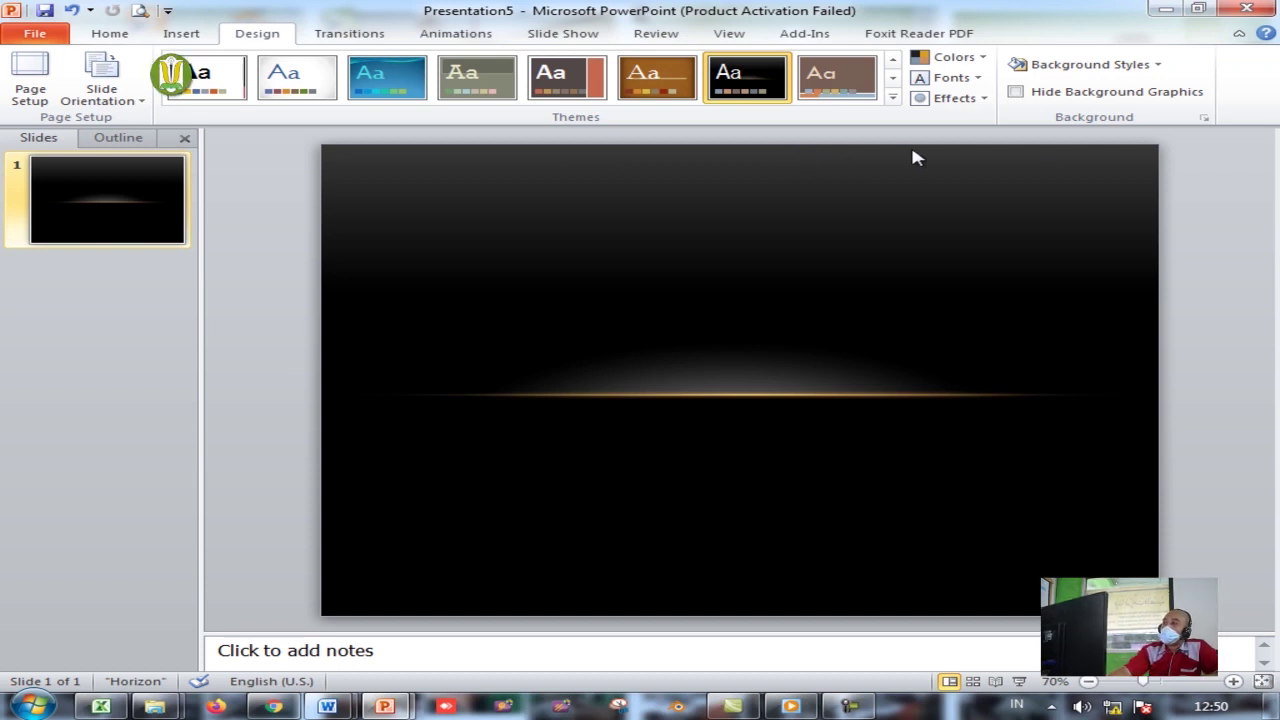
pyautogui.click(549, 40)
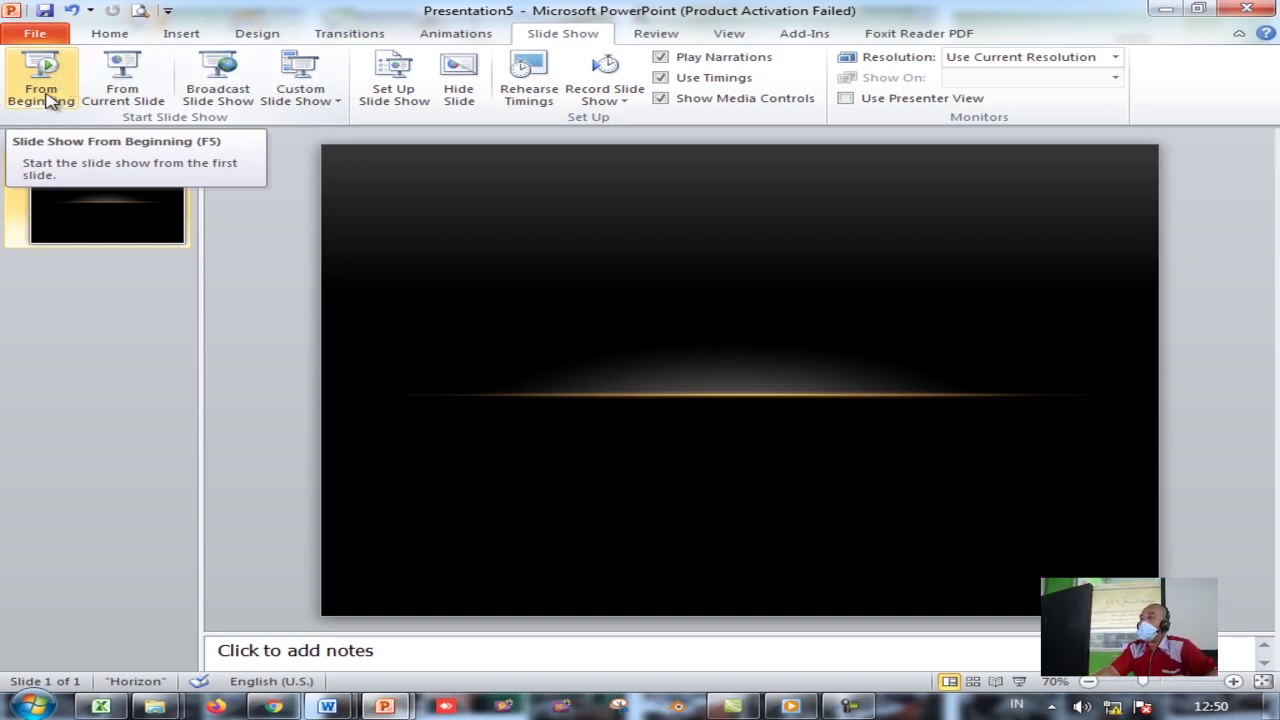
pyautogui.click(48, 98)
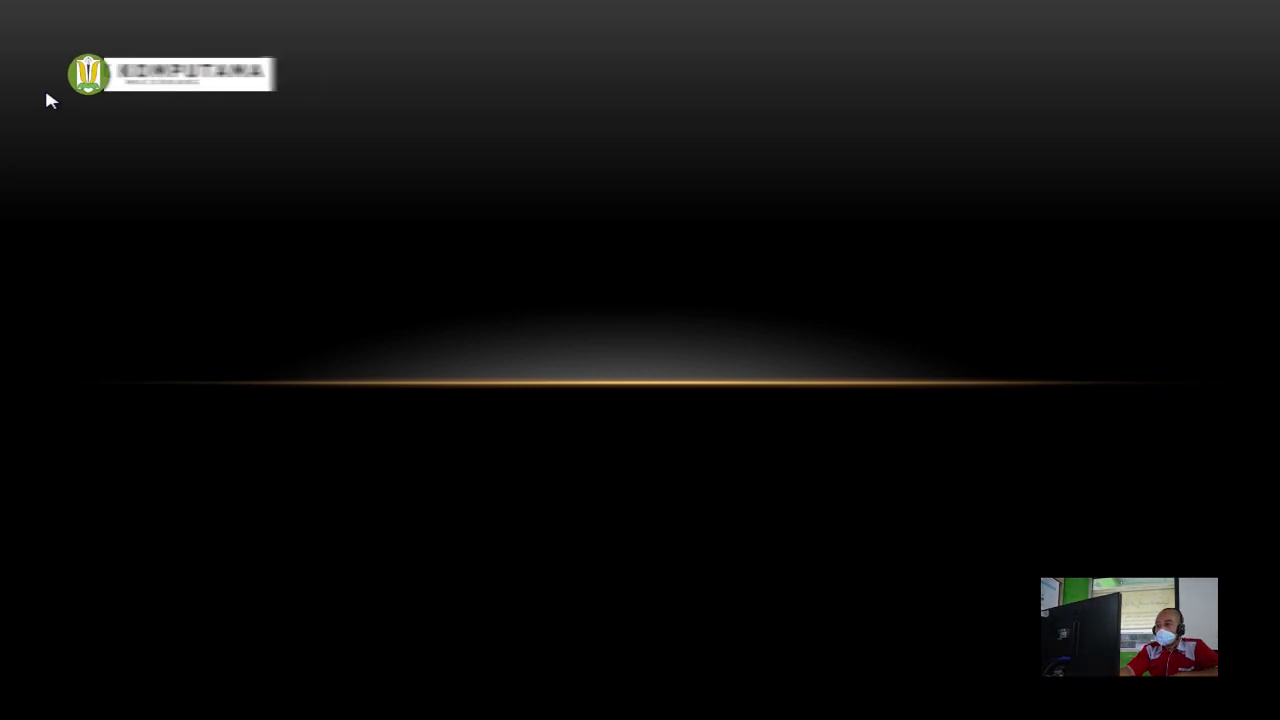
pyautogui.press('Escape')
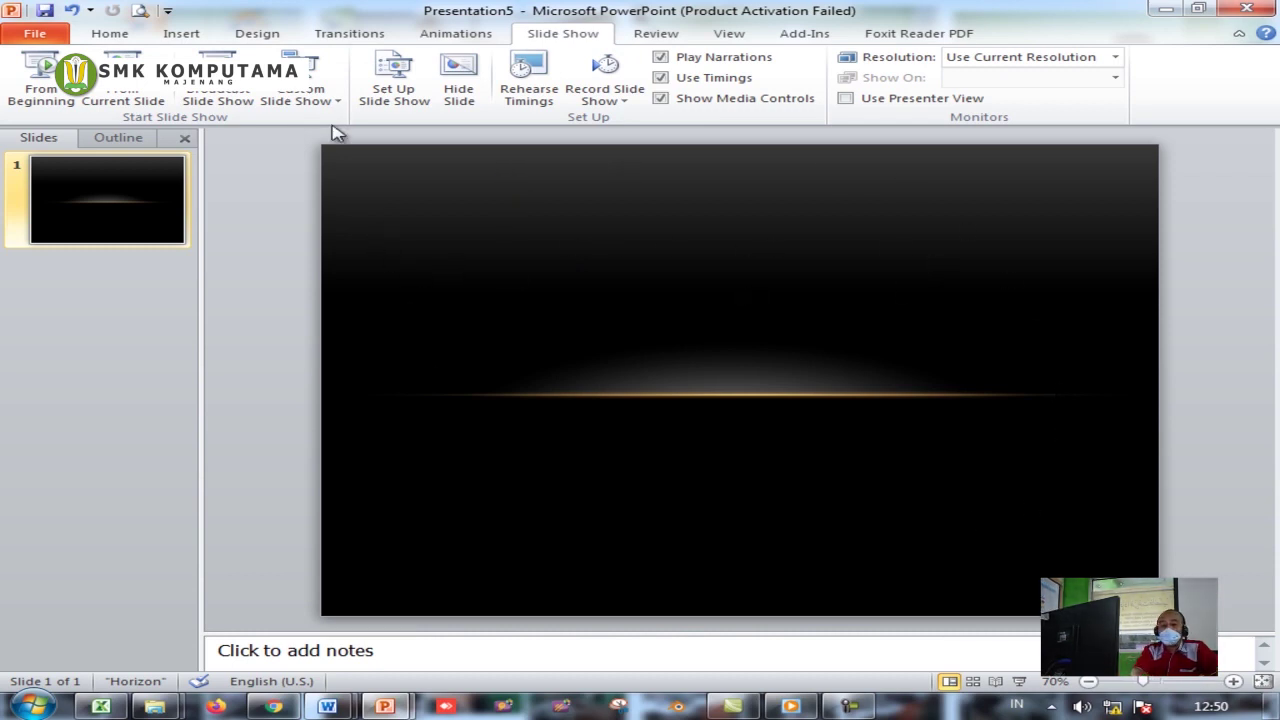
# - Give the slide the Glitter transition, play the slide show from the beginning to check it and return to editing
pyautogui.click(348, 36)
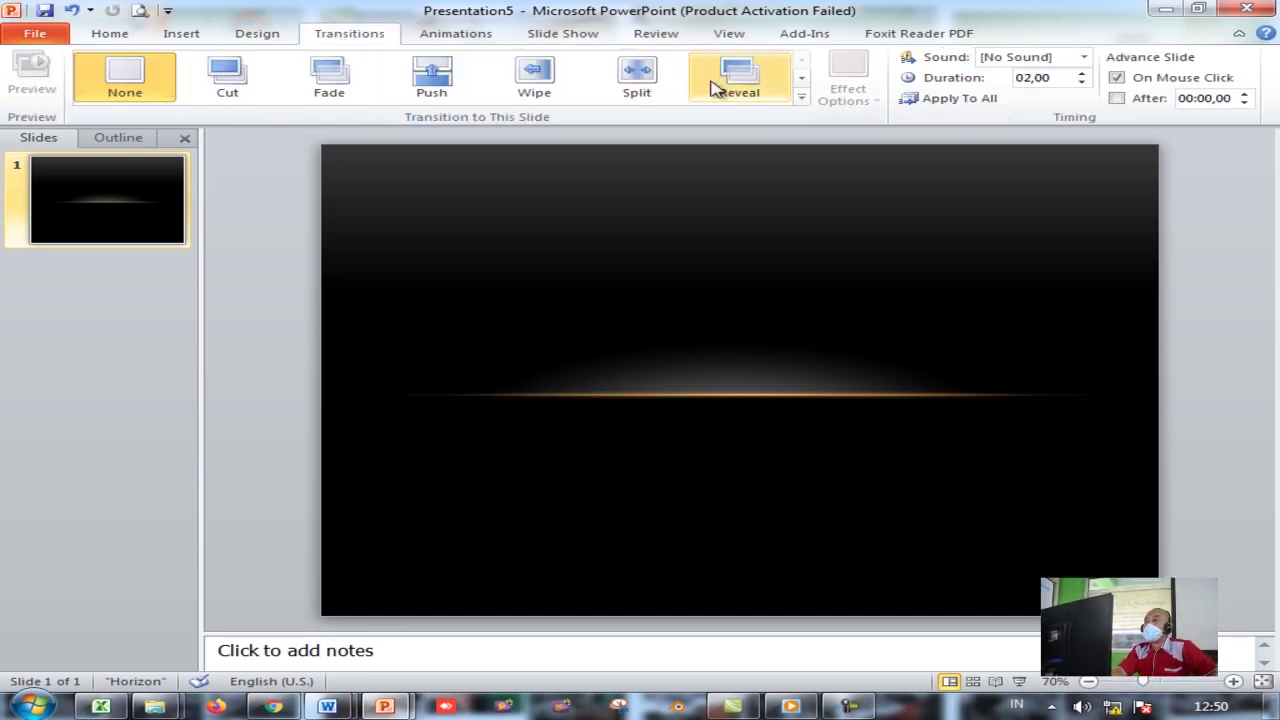
pyautogui.click(801, 99)
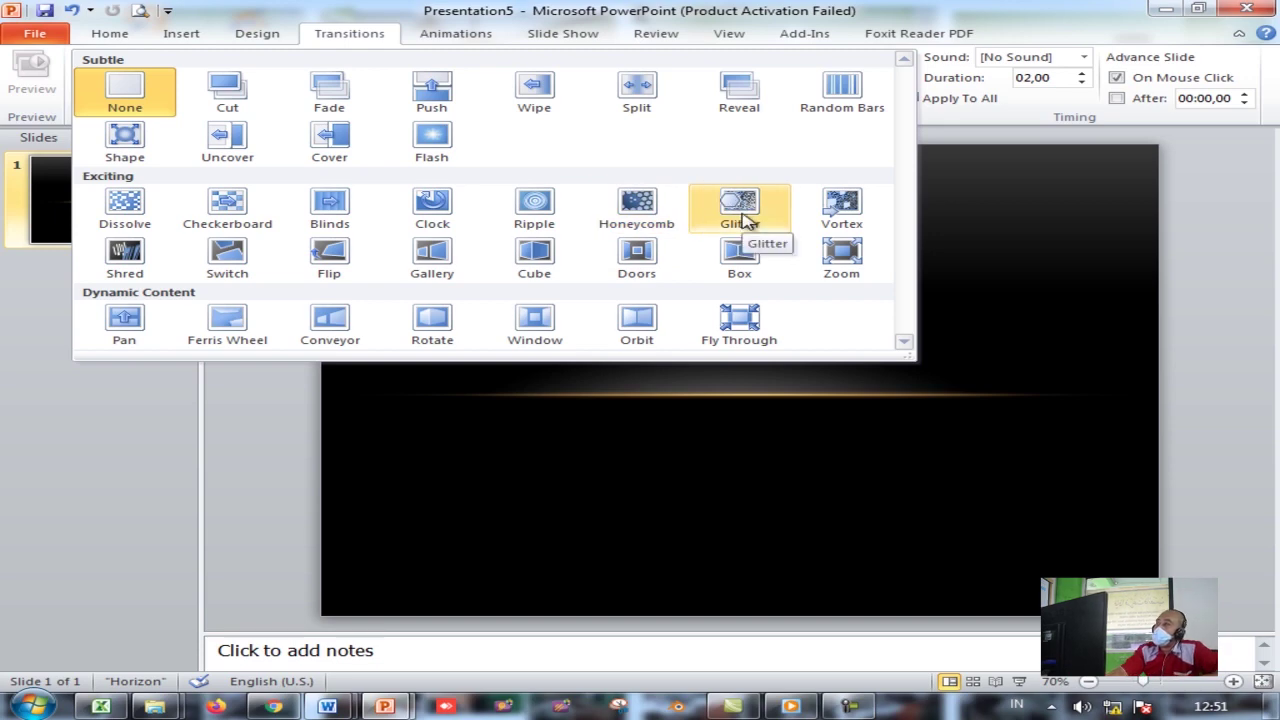
pyautogui.click(741, 212)
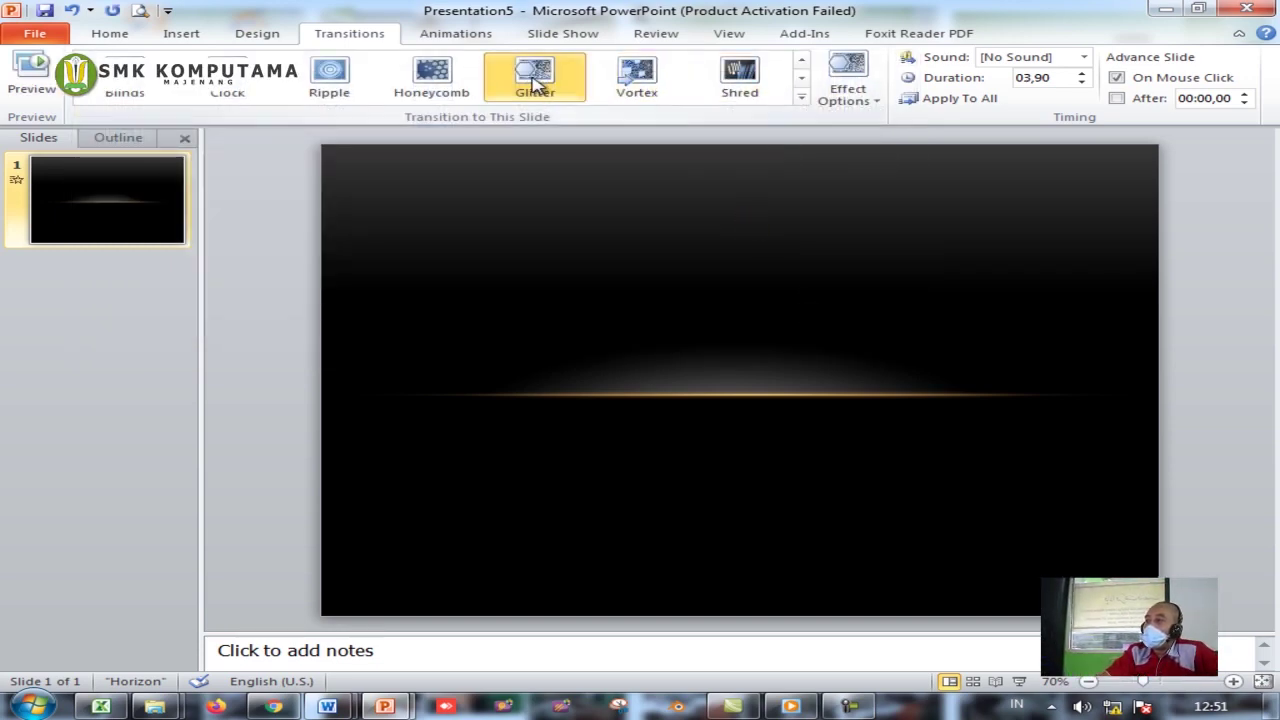
pyautogui.click(573, 35)
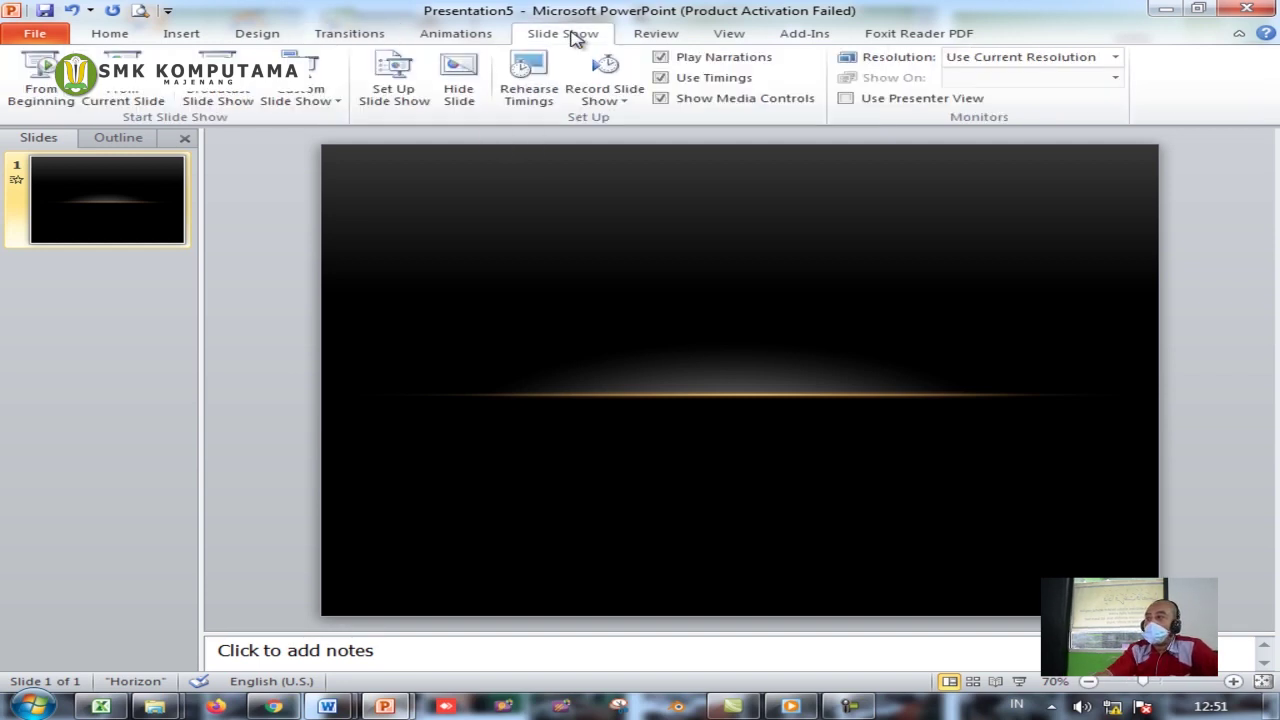
pyautogui.click(38, 78)
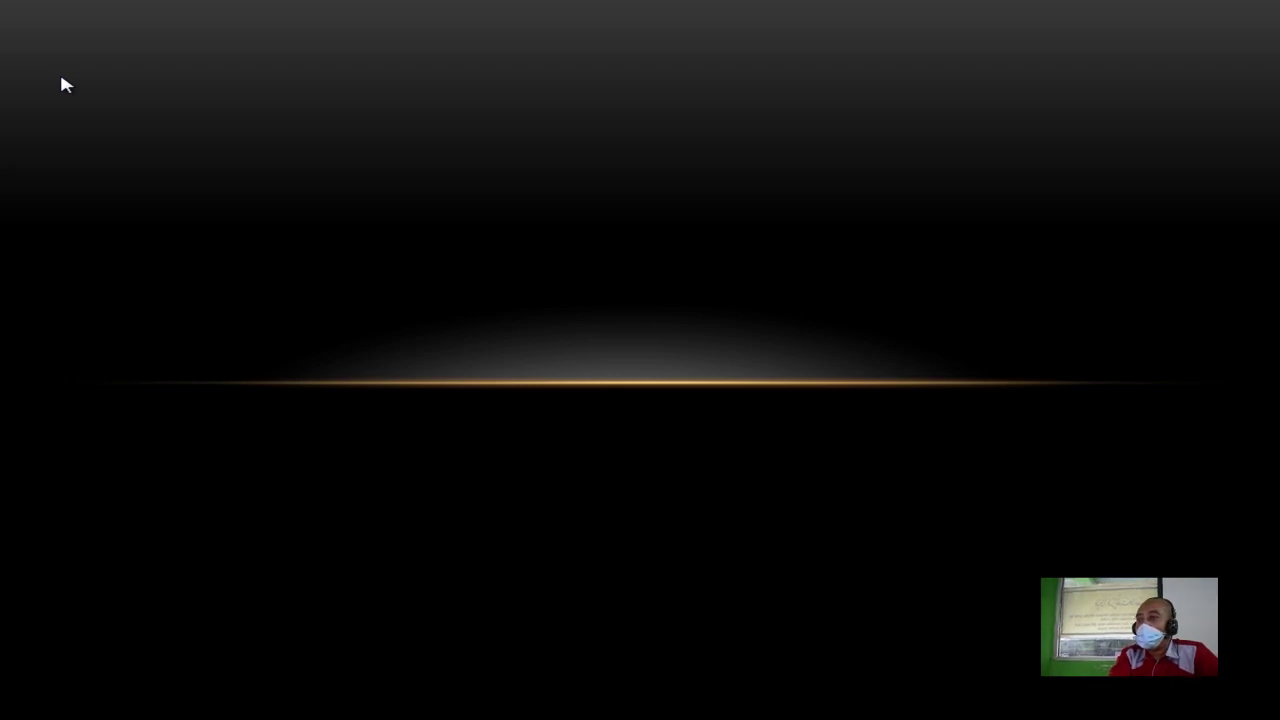
pyautogui.press('Escape')
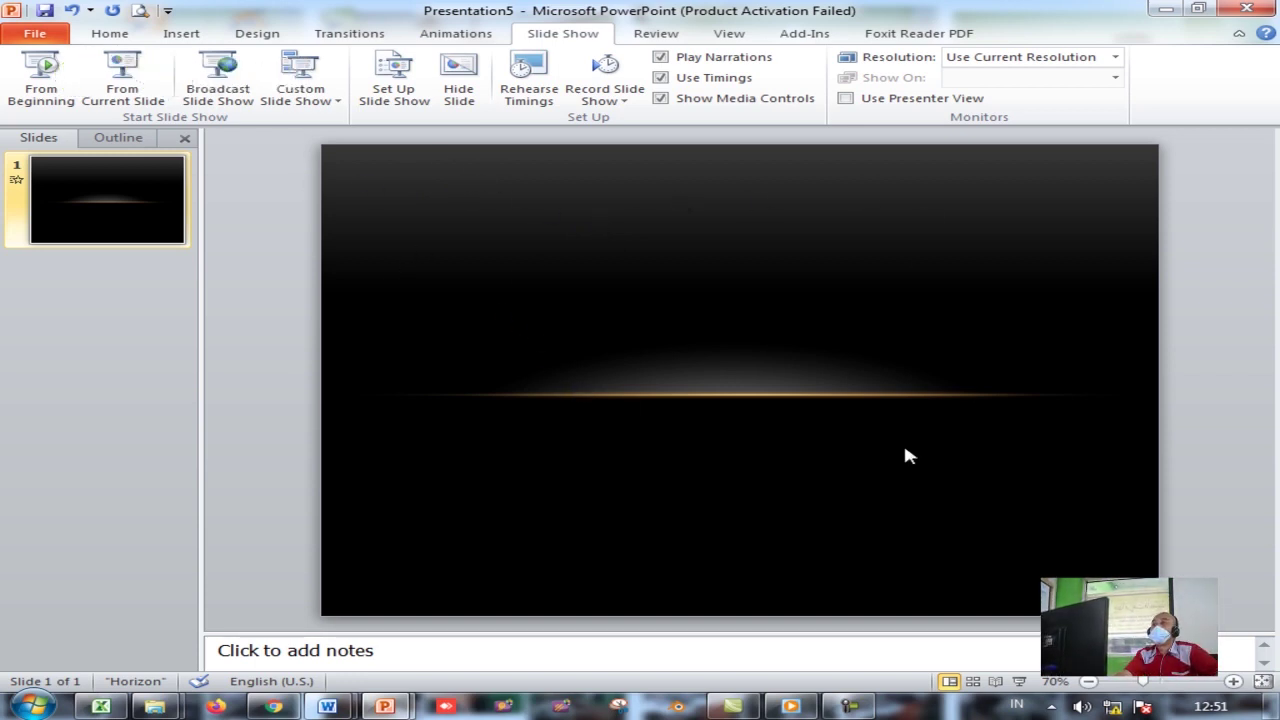
# - Insert a WordArt text in the orange bevelled style and move it above the glowing horizon line
pyautogui.click(186, 36)
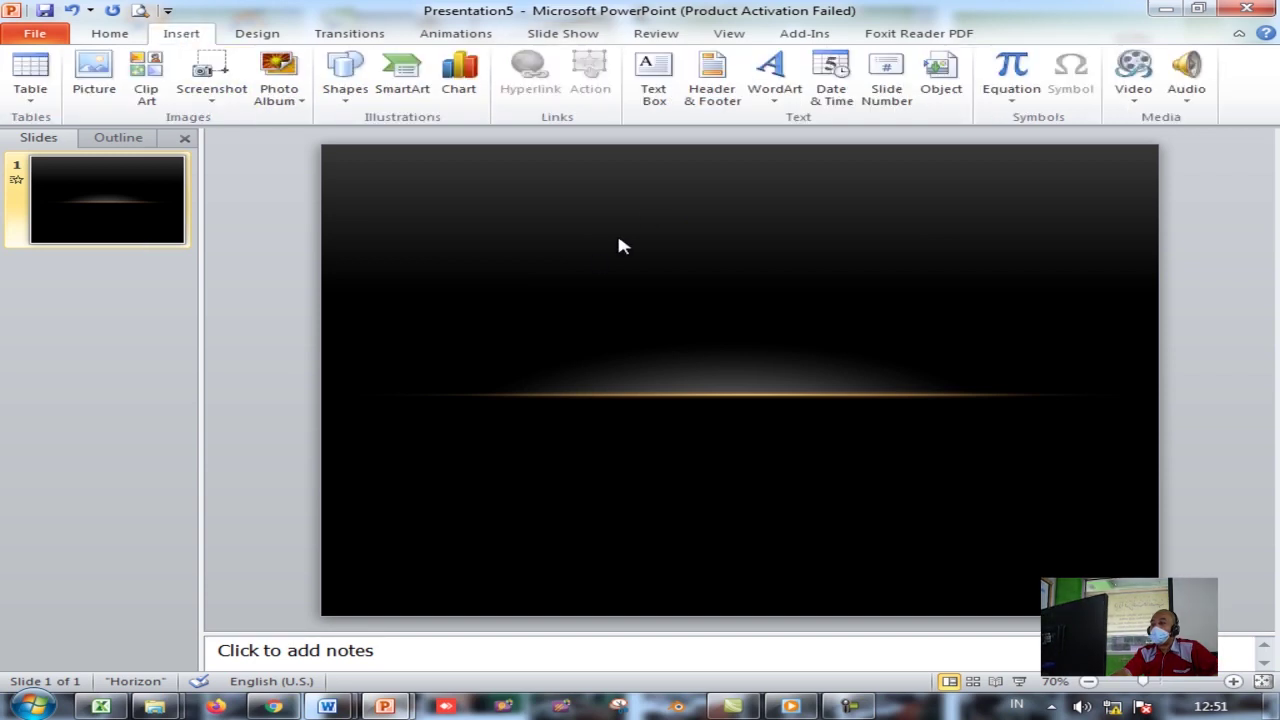
pyautogui.click(782, 105)
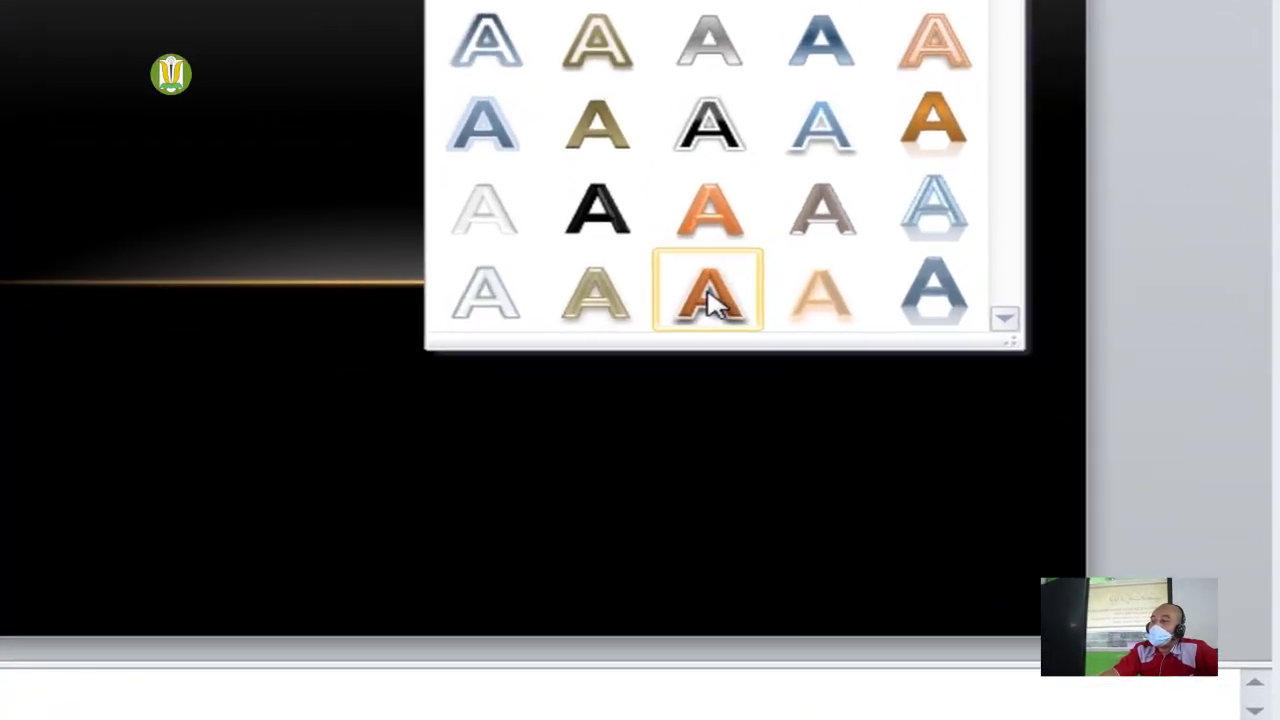
pyautogui.click(766, 322)
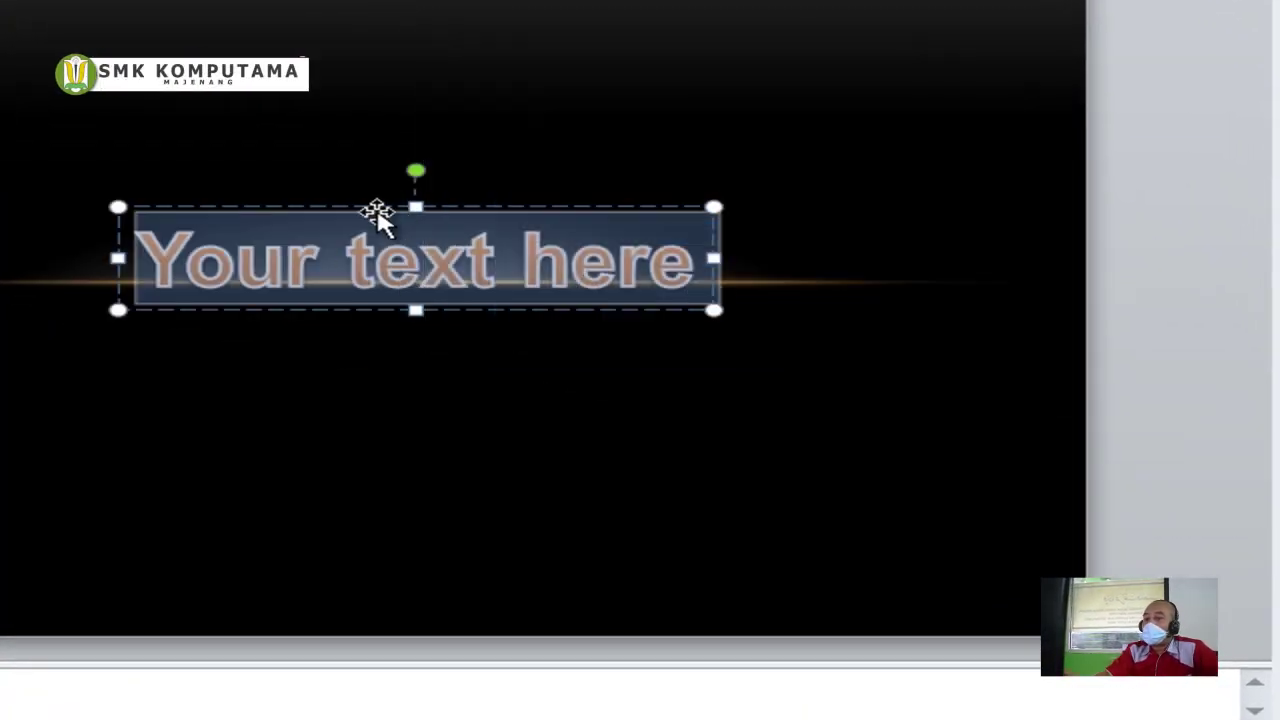
pyautogui.moveTo(376, 211); pyautogui.dragTo(304, 106)
# - Replace the WordArt placeholder text with "SIMULASI DAN KOMUNIKASI DIGITAL"
pyautogui.click(164, 158)
pyautogui.hotkey('ctrl', 'a')
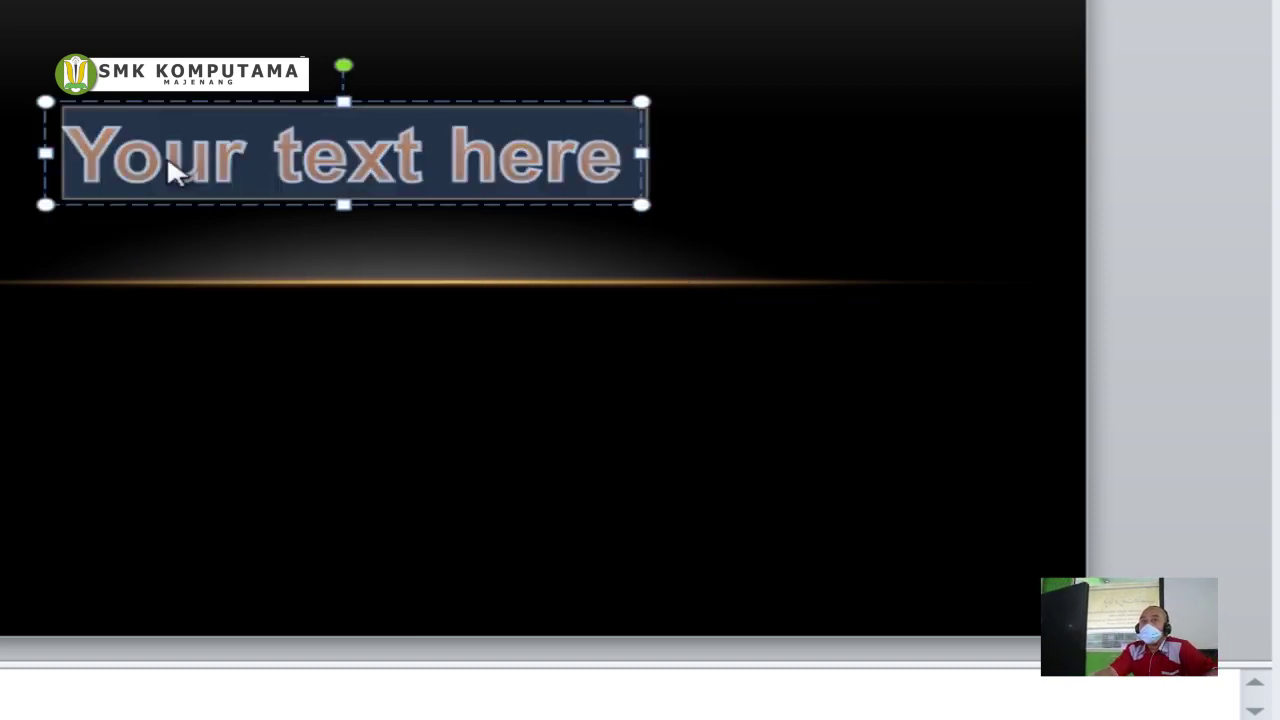
pyautogui.write('S')
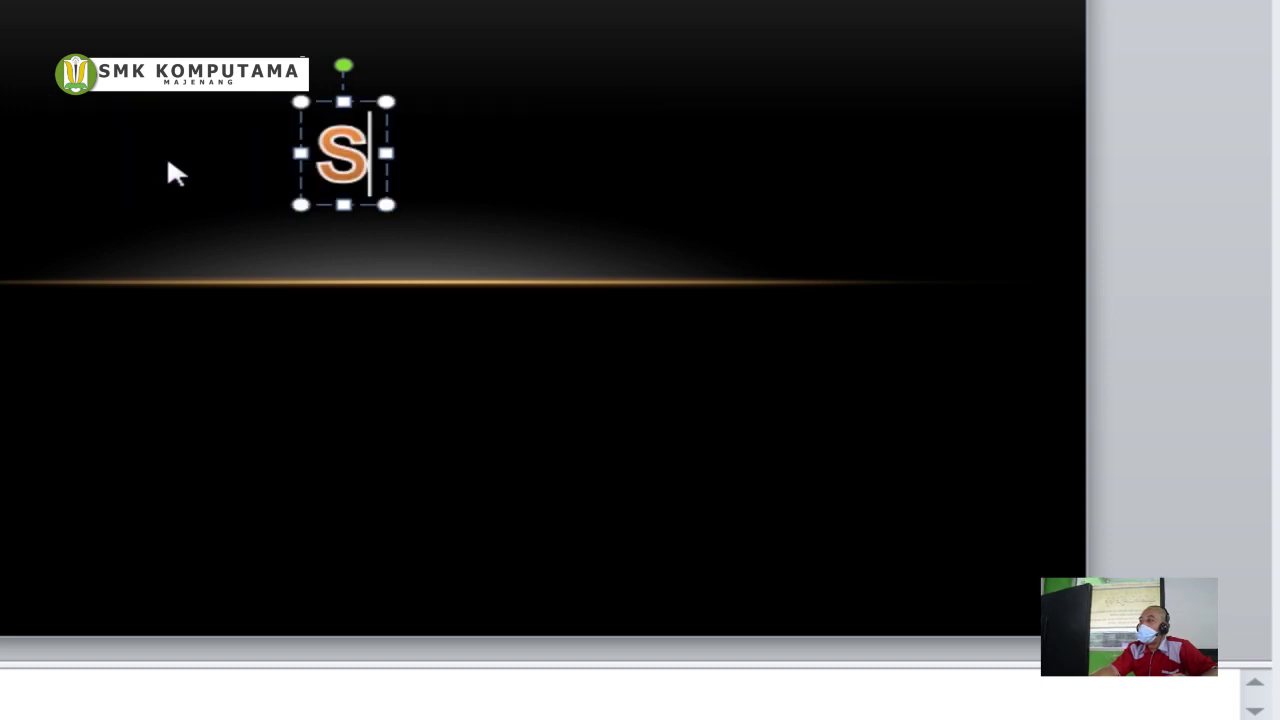
pyautogui.write('IMULASI DAN ')
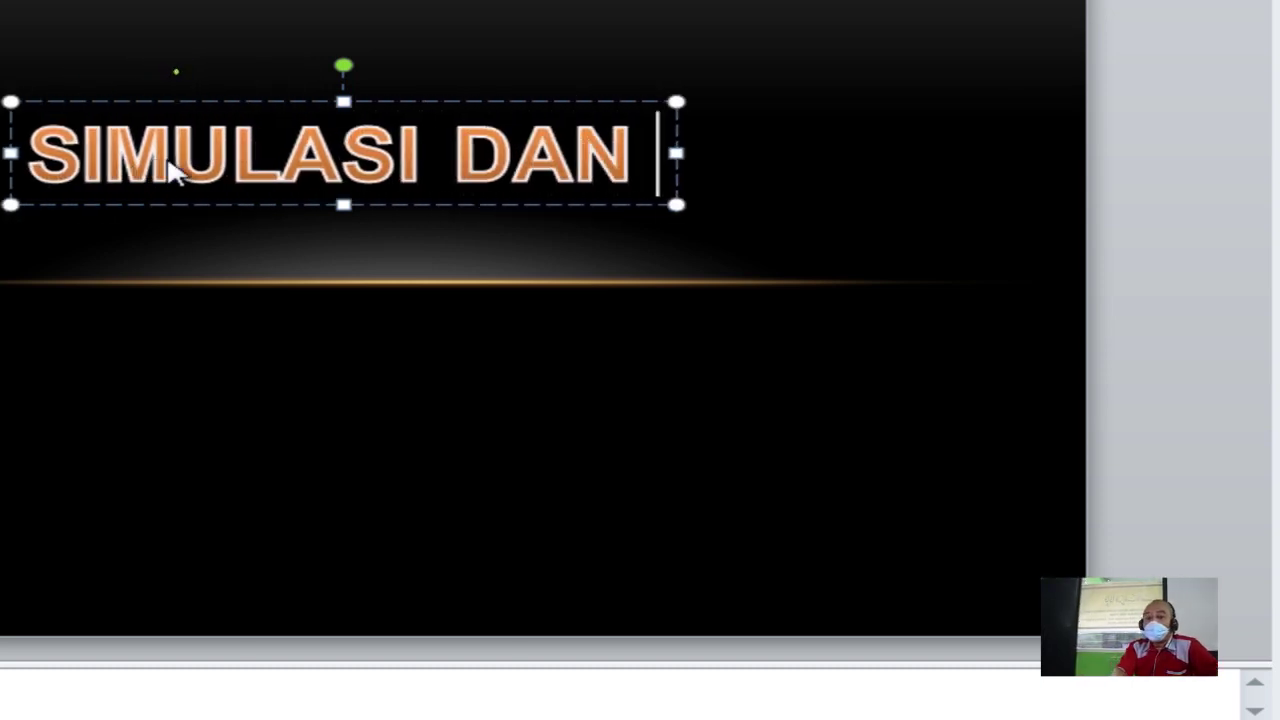
pyautogui.write('KOMUNIKASI')
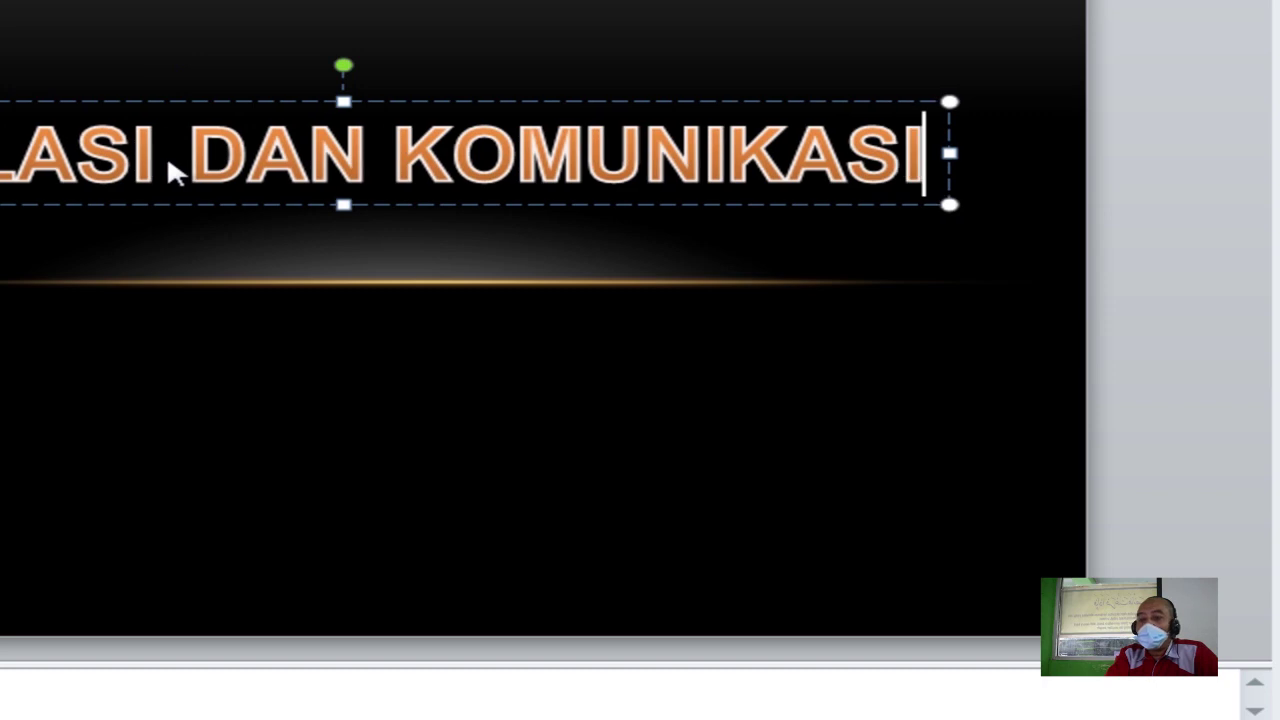
pyautogui.write(' DIGITAL')
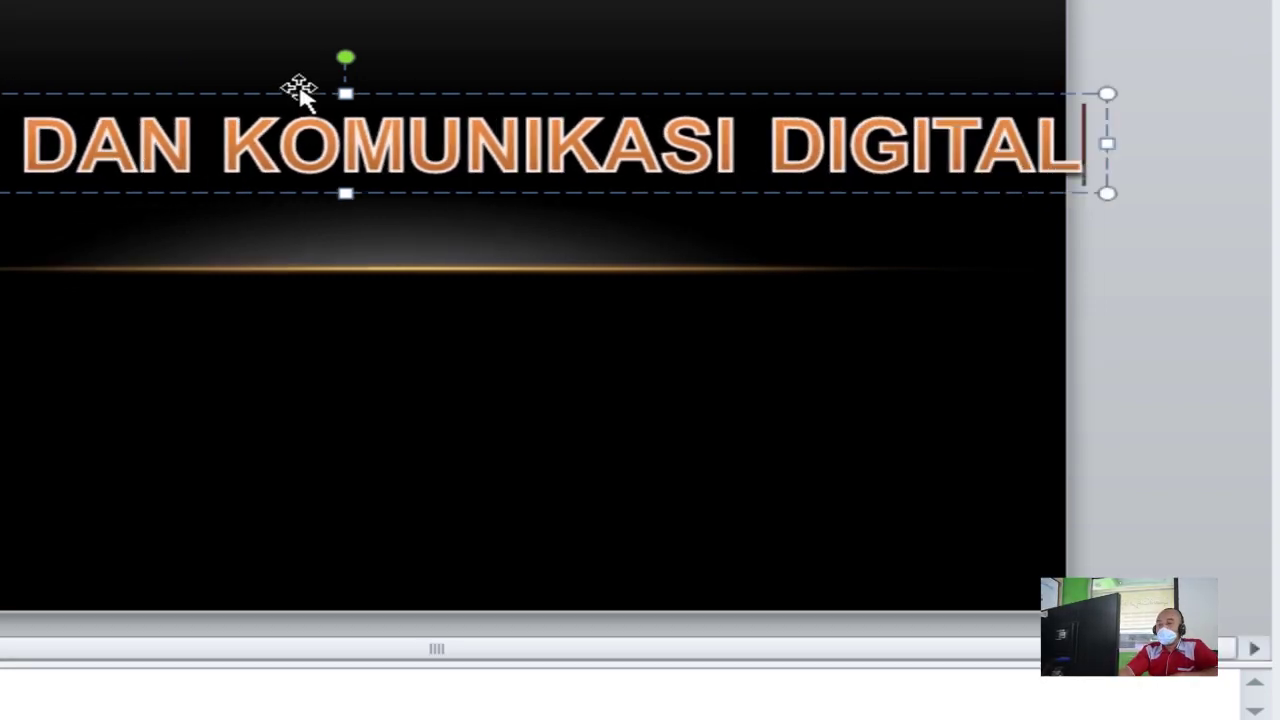
# - Set the font size of the whole WordArt title to 40 and deselect it
pyautogui.click(660, 92)
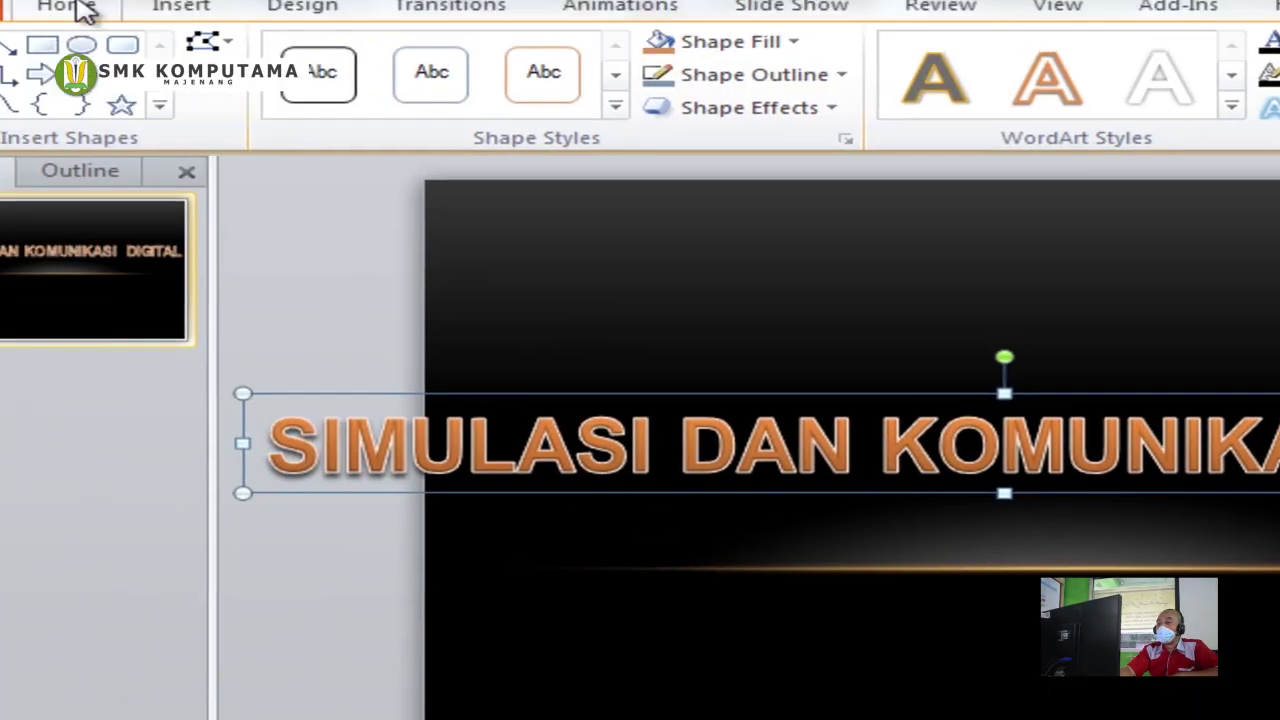
pyautogui.click(72, 6)
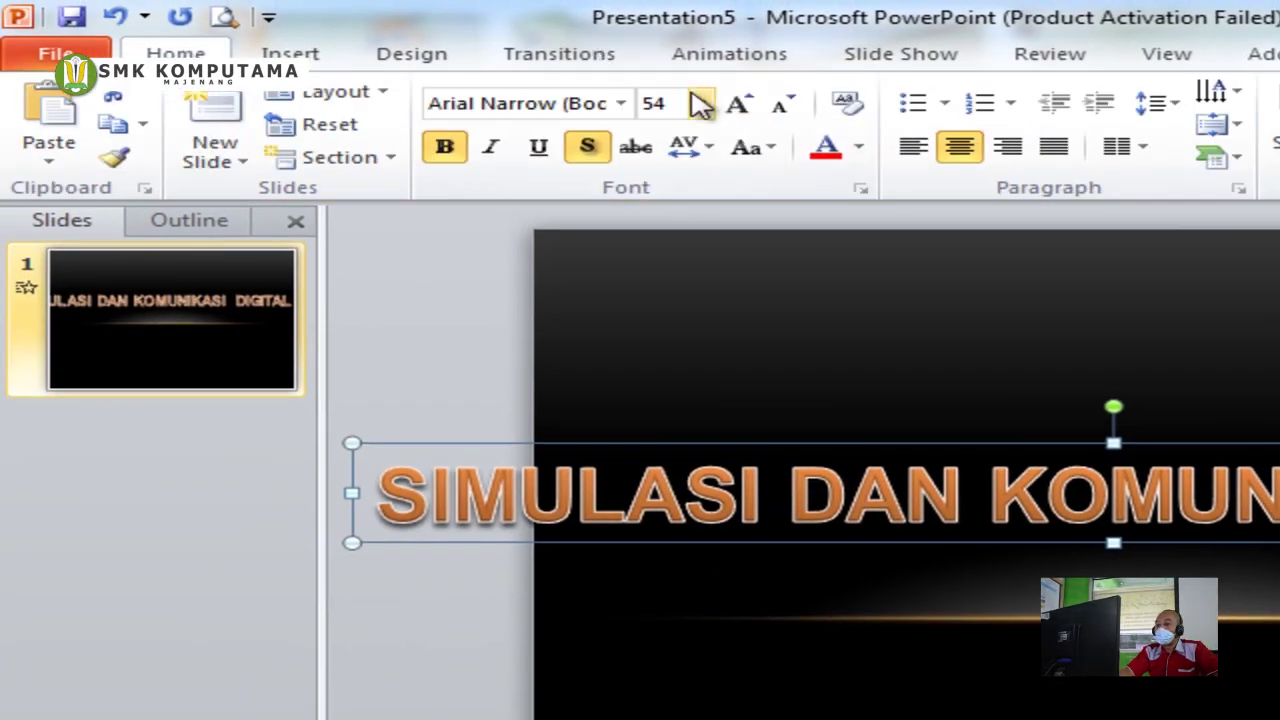
pyautogui.click(702, 104)
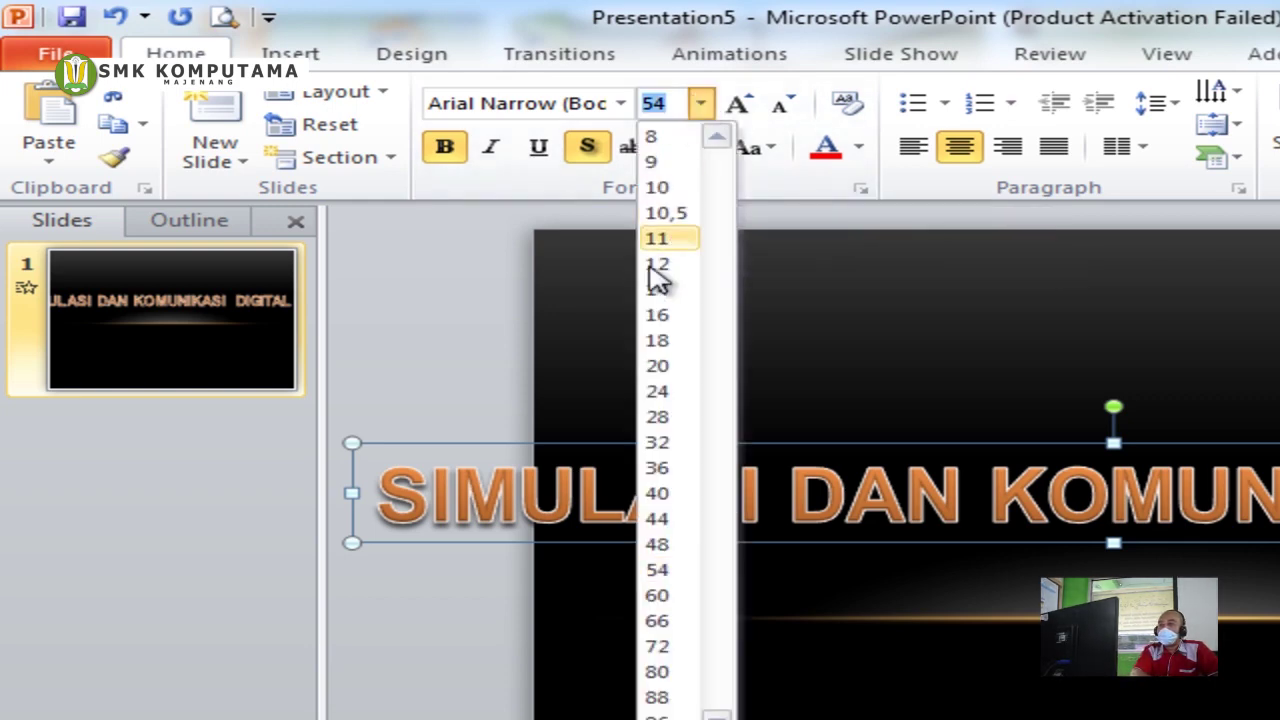
pyautogui.click(668, 495)
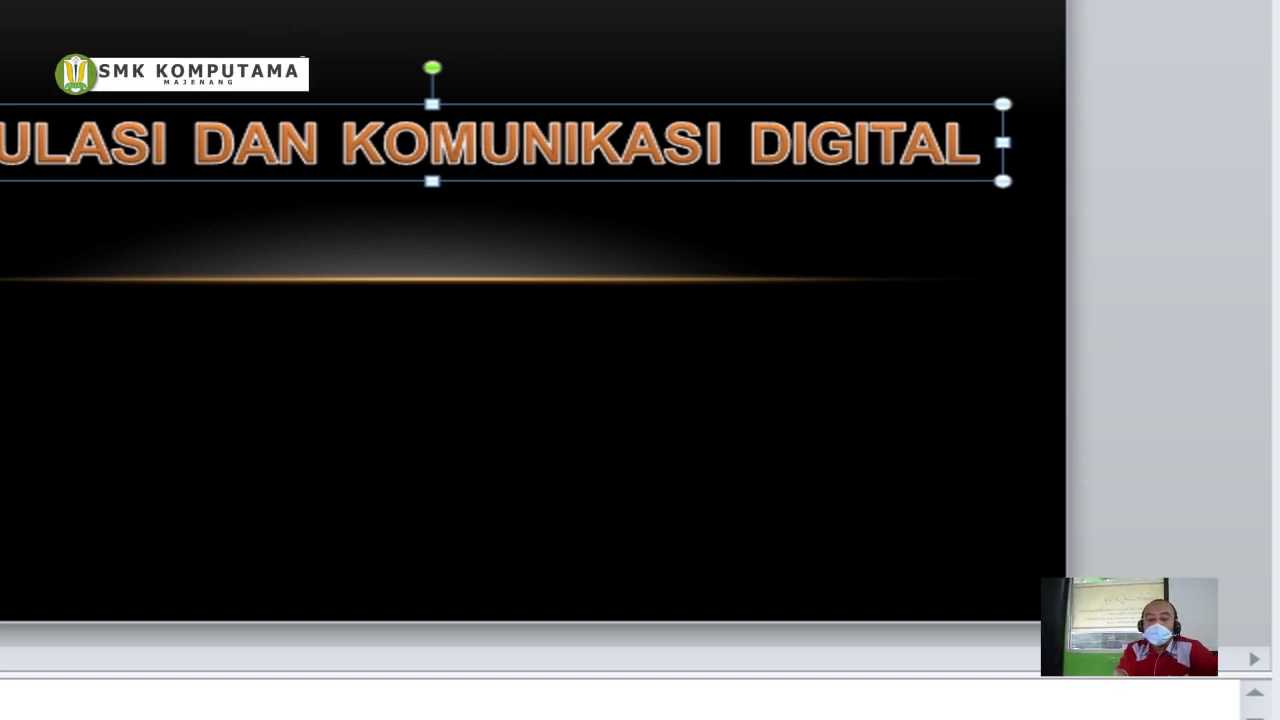
pyautogui.press('Escape')
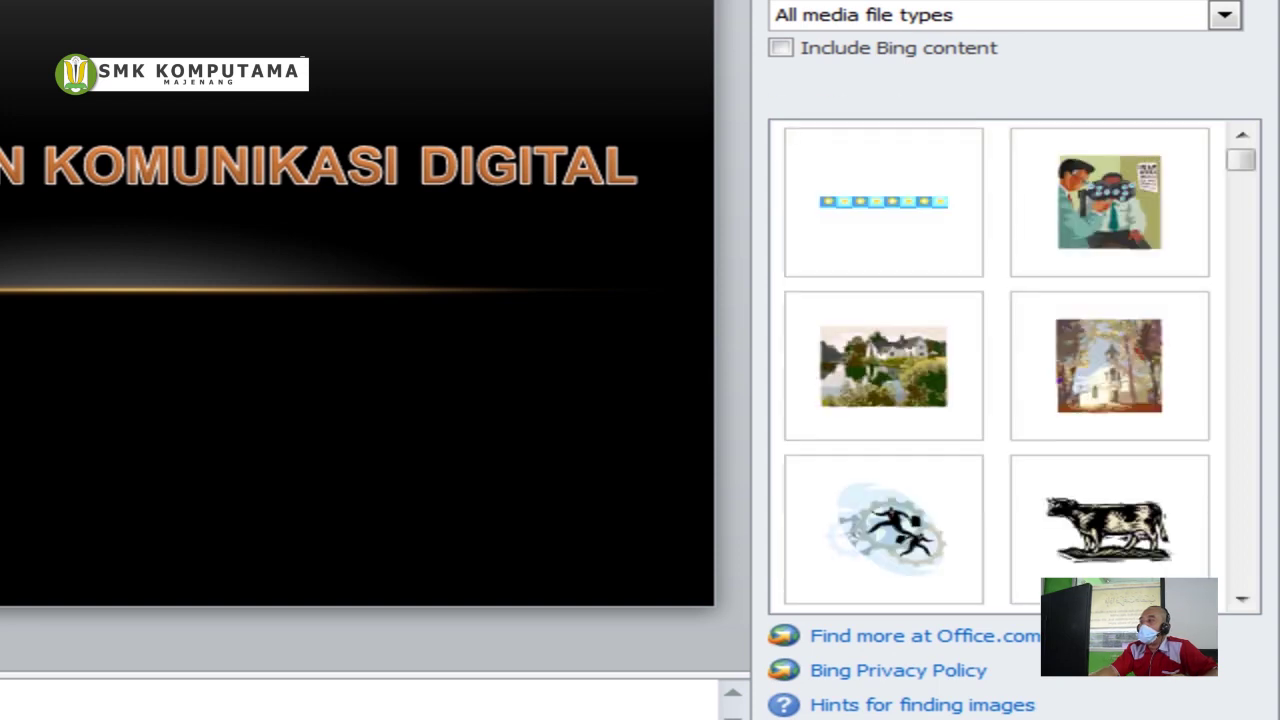
# - Find the clip art of a woman working at a computer and insert it on the slide
pyautogui.click(1240, 598)
pyautogui.click(1240, 598)
pyautogui.click(1240, 598)
pyautogui.click(1240, 598)
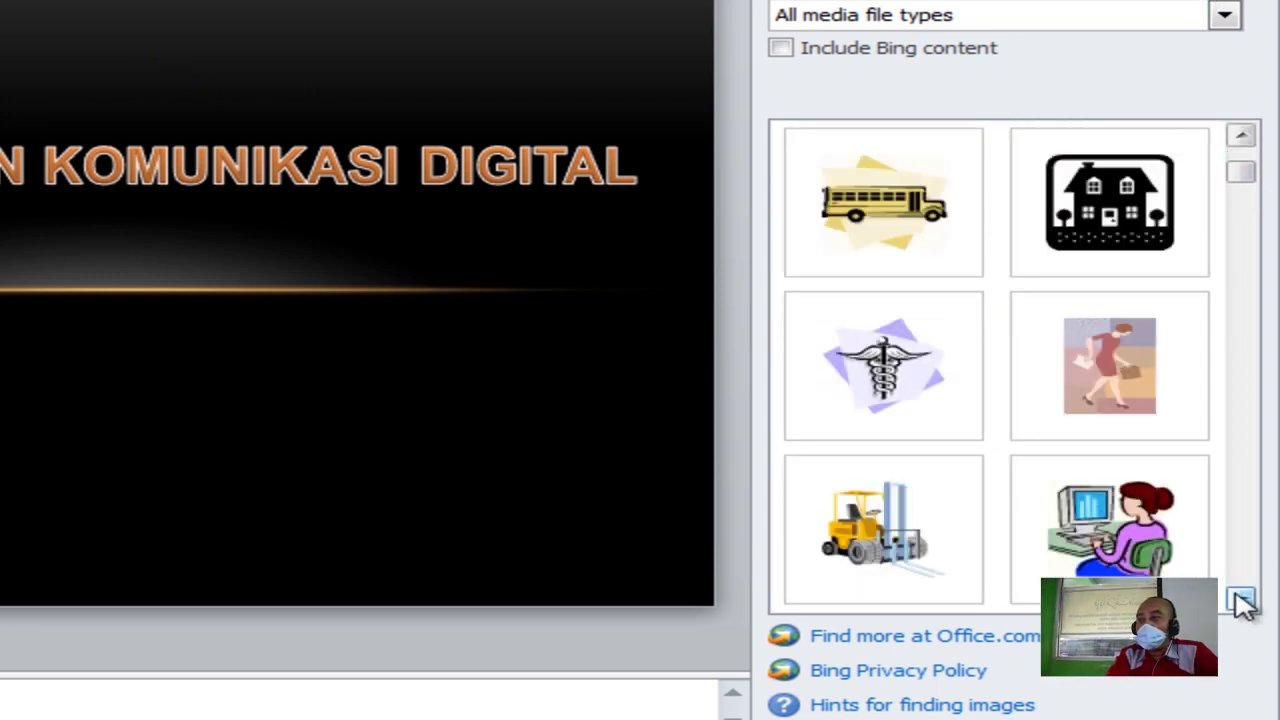
pyautogui.click(1240, 598)
pyautogui.click(1108, 372)
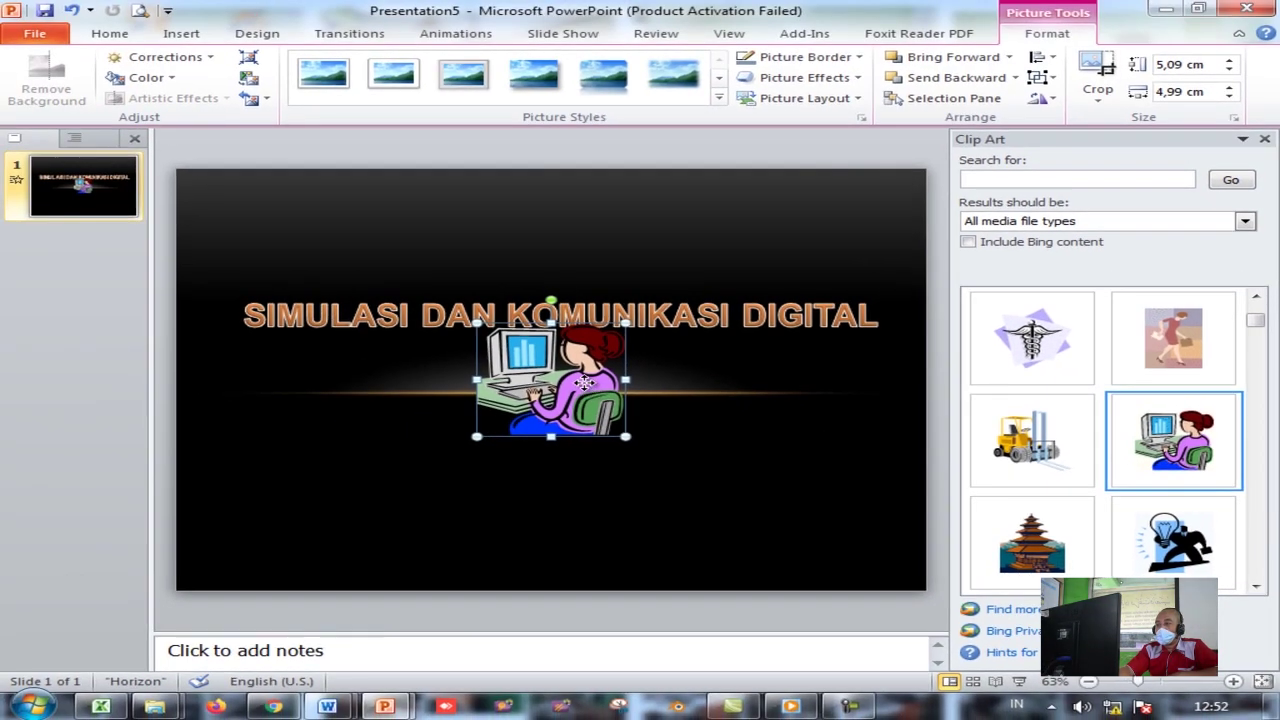
# - Move the clip art of the woman at the computer above the WordArt title and deselect it
pyautogui.moveTo(150, 256); pyautogui.dragTo(170, 170)
pyautogui.moveTo(586, 318); pyautogui.dragTo(572, 238)
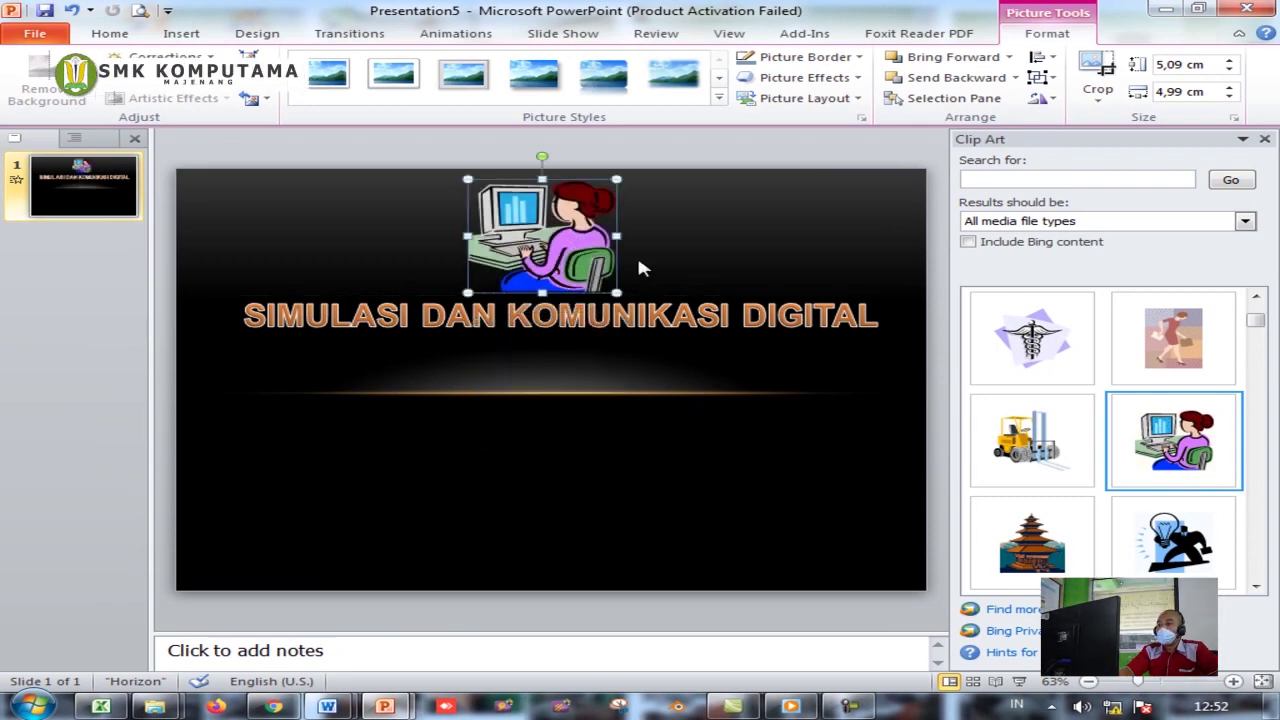
pyautogui.click(517, 443)
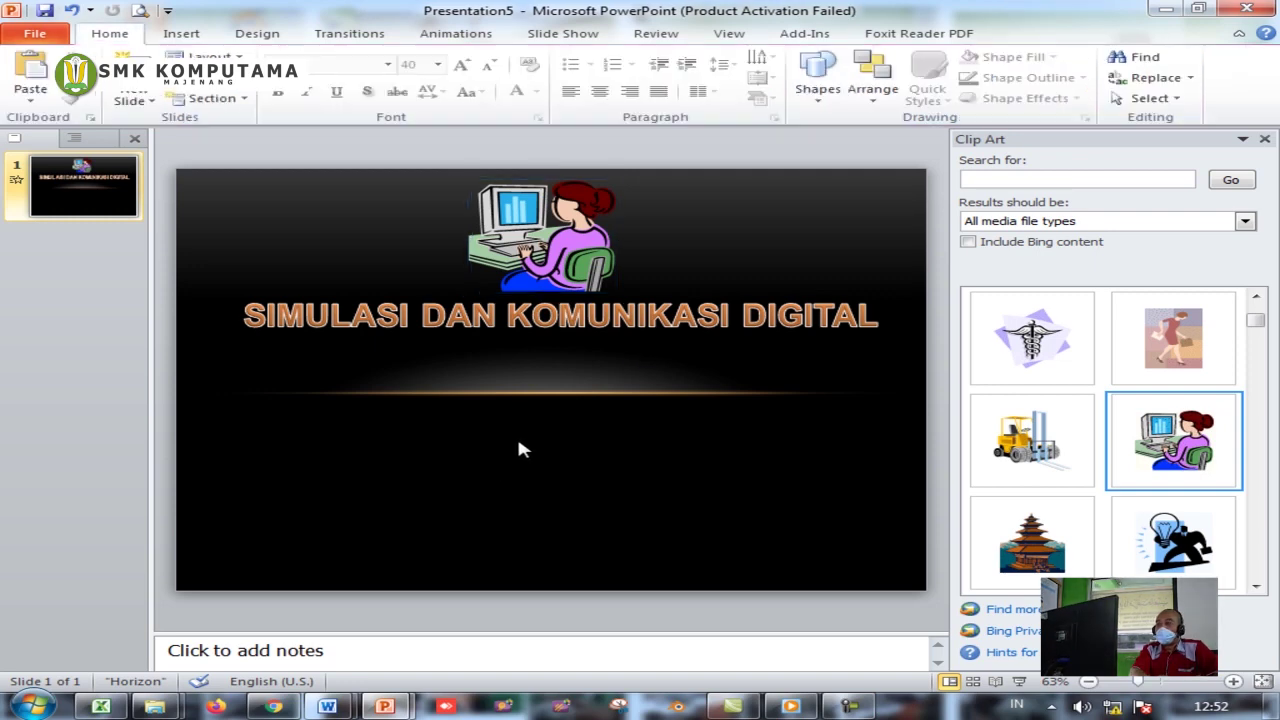
# - Insert a second WordArt text in the orange style from the fifth row of the WordArt gallery
pyautogui.click(183, 36)
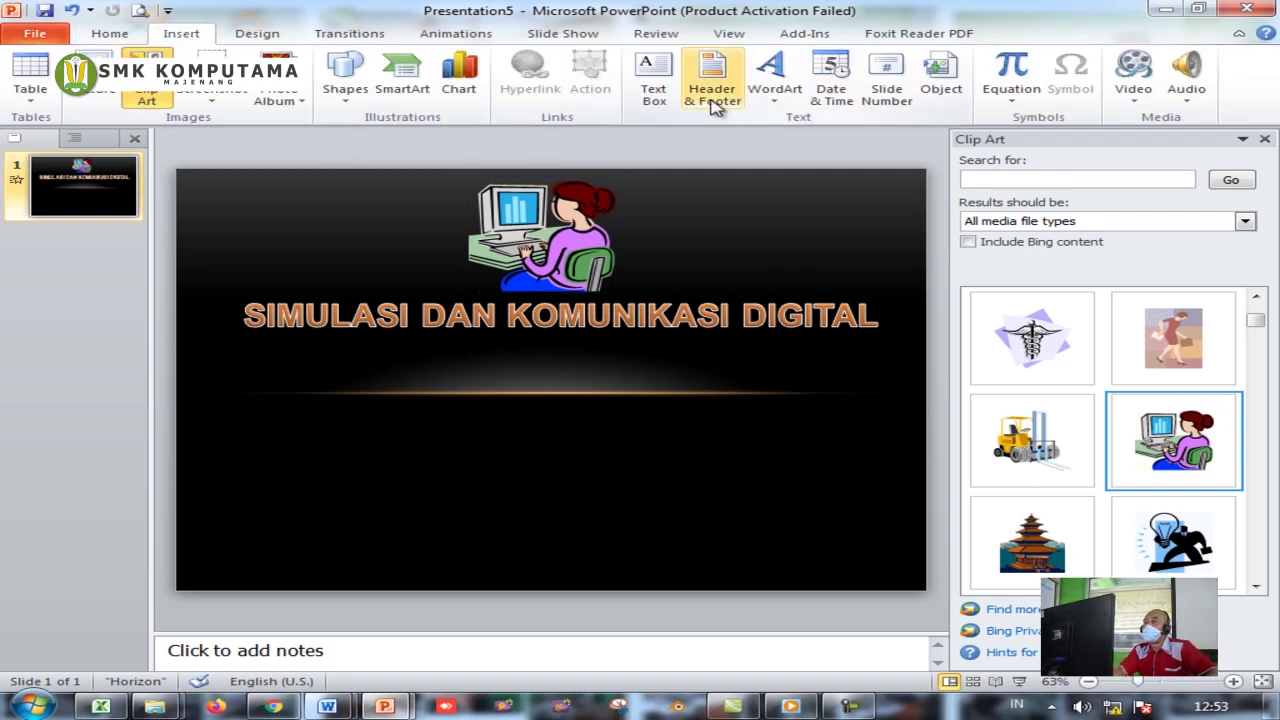
pyautogui.click(778, 98)
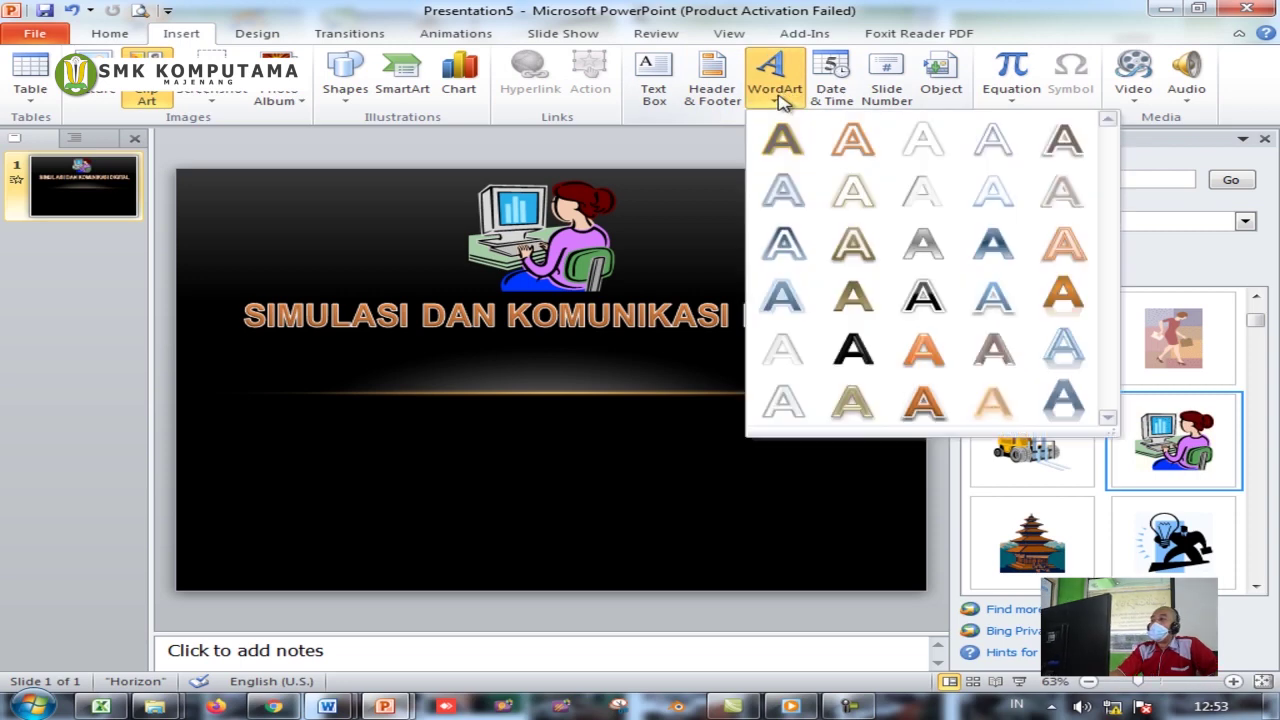
pyautogui.click(920, 352)
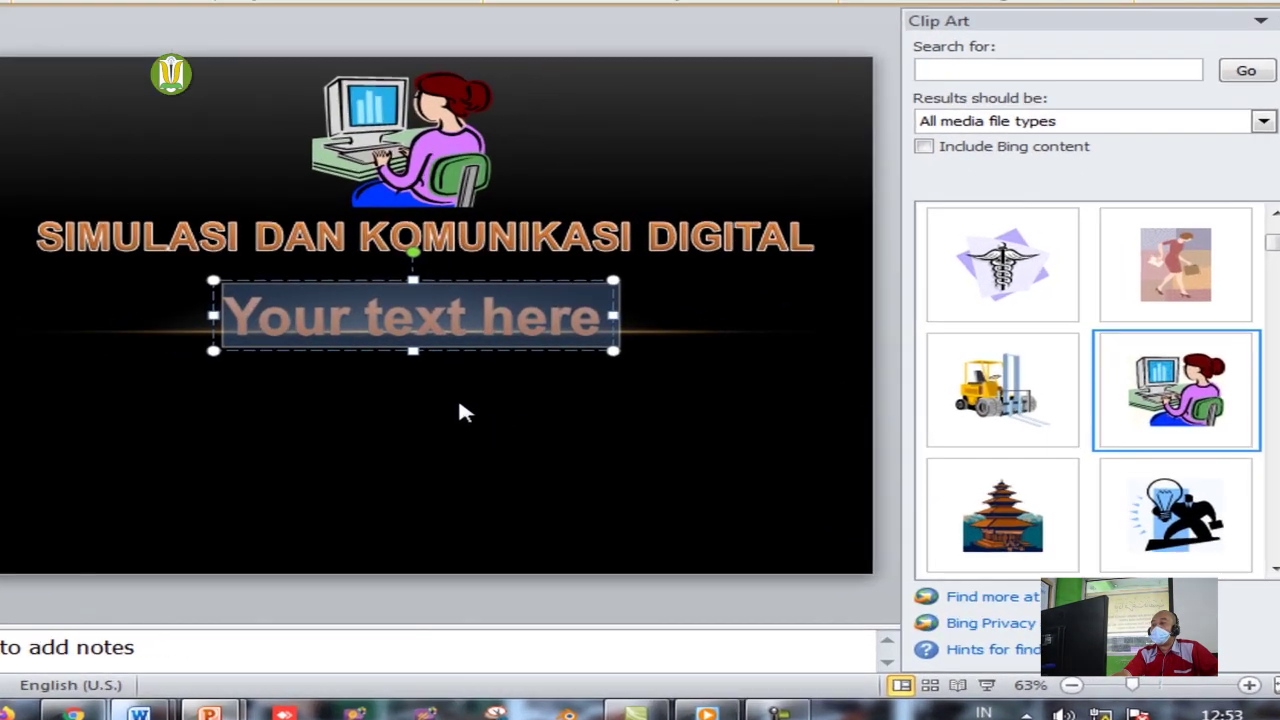
# - Replace the new WordArt's placeholder text with "Oleh : " followed by the author's name in capitals
pyautogui.write('O')
pyautogui.press('BackSpace')
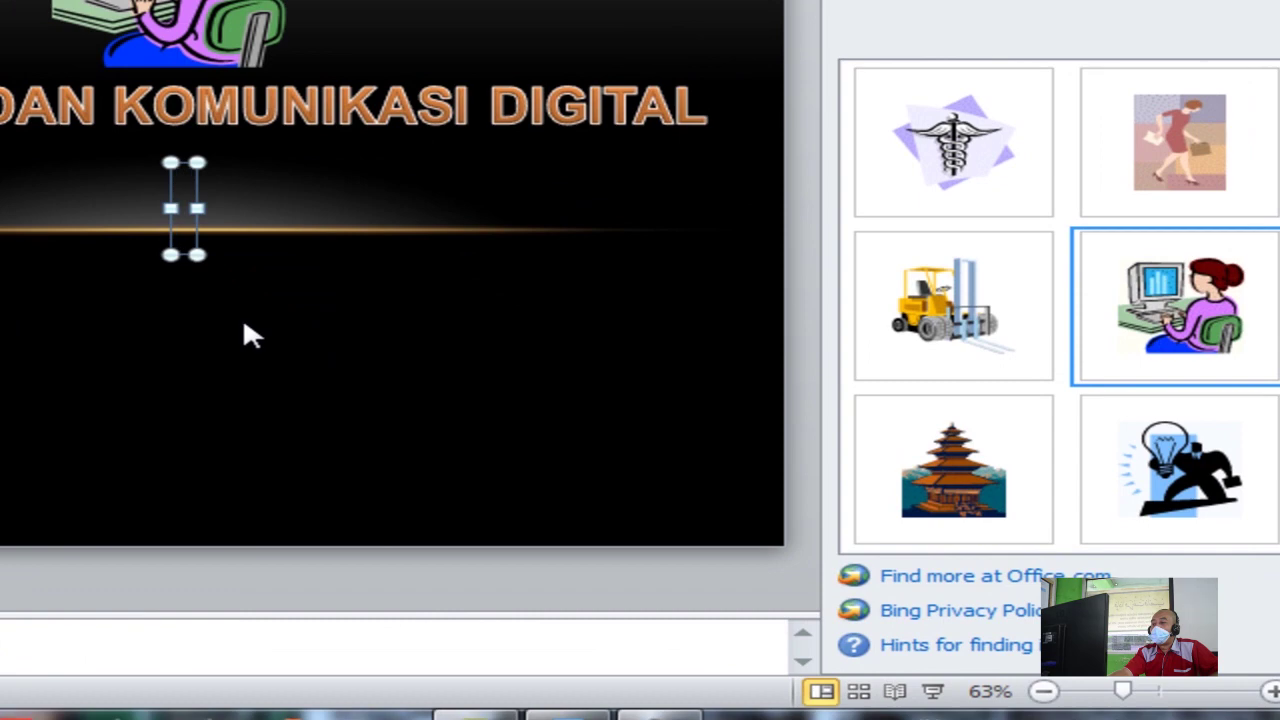
pyautogui.write('Oel')
pyautogui.press('BackSpace')
pyautogui.press('BackSpace')
pyautogui.write('leh : ')
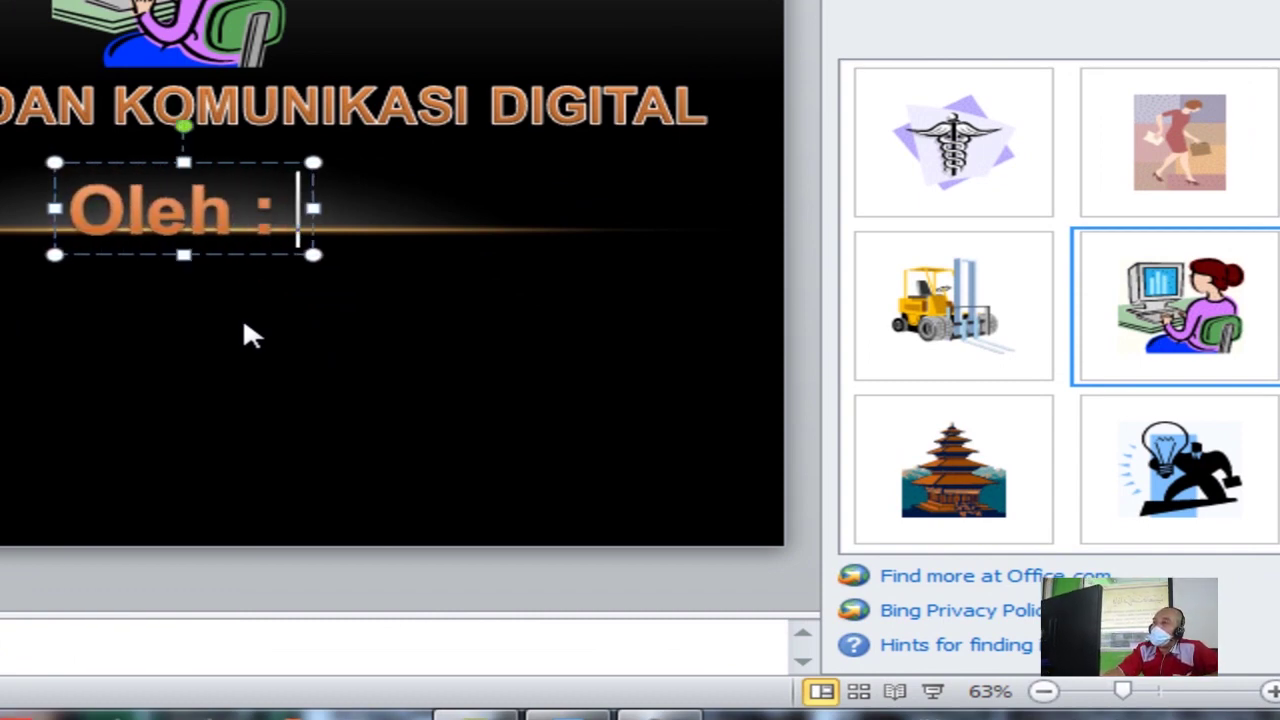
pyautogui.write('MUSLIH')
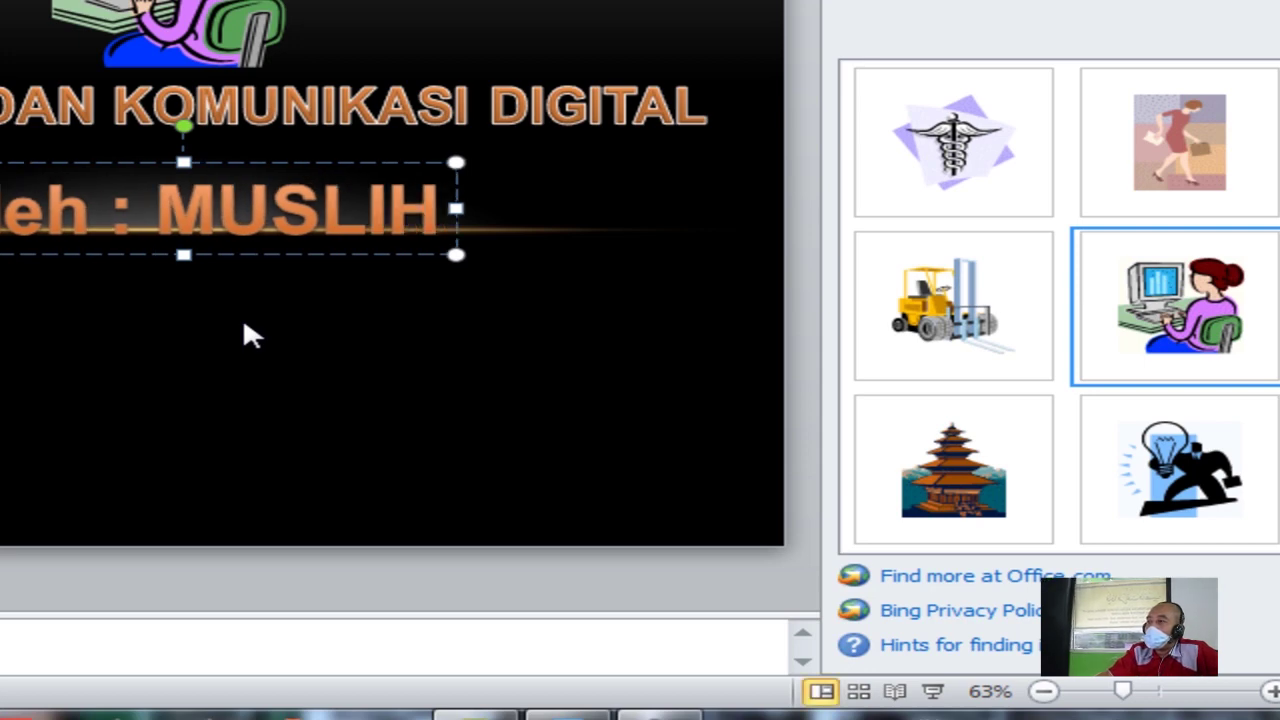
# - Move the author WordArt below the glowing horizon line, roughly centred under the title
pyautogui.click(128, 250)
pyautogui.moveTo(128, 250); pyautogui.dragTo(138, 364)
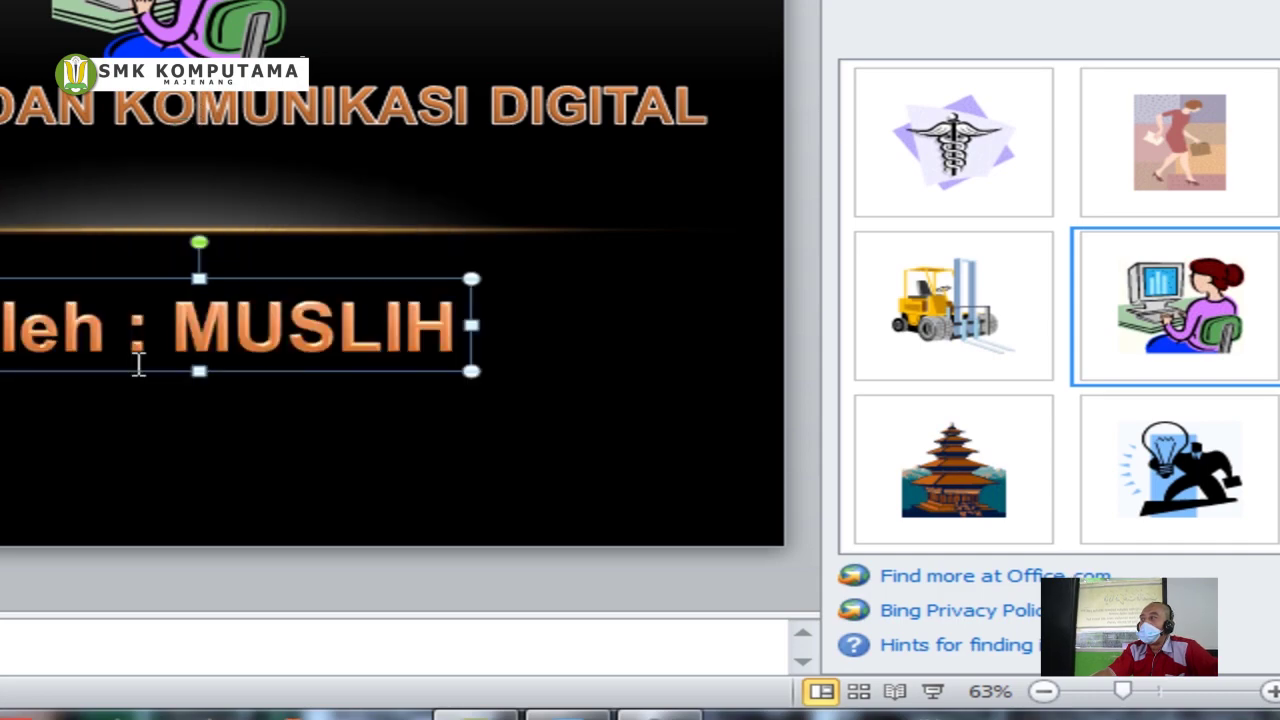
pyautogui.doubleClick(100, 284)
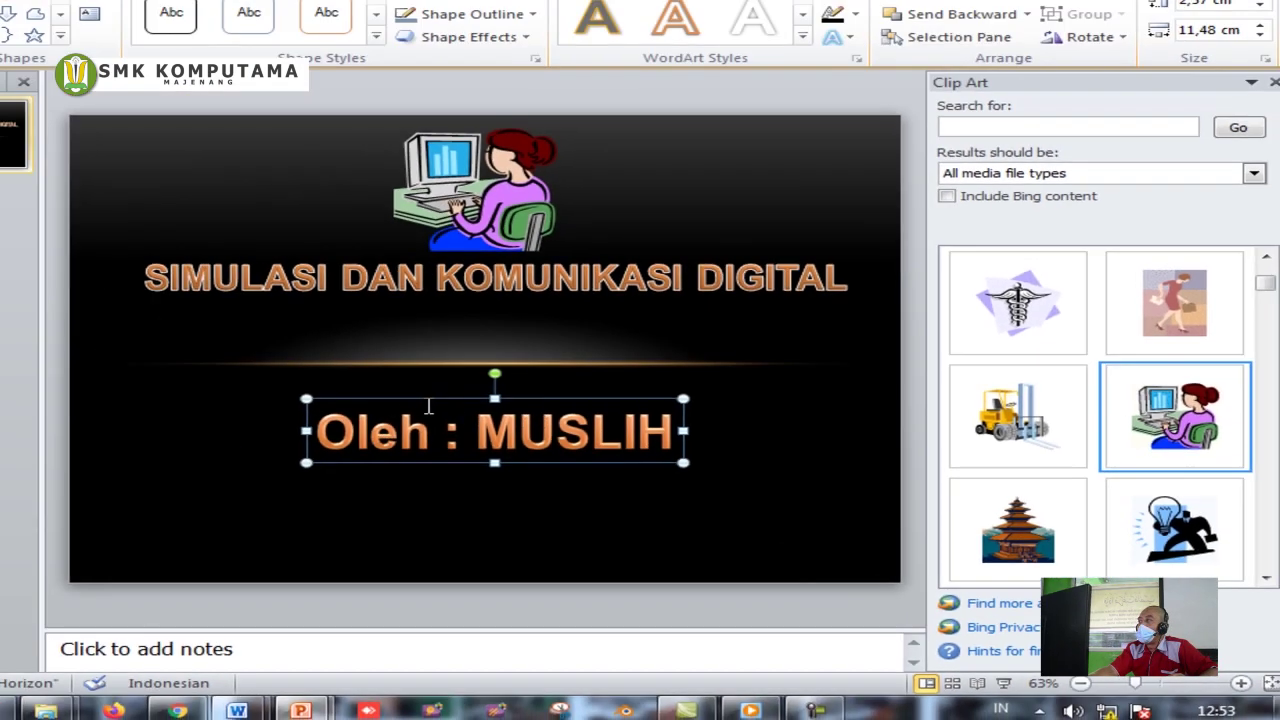
pyautogui.click(241, 285)
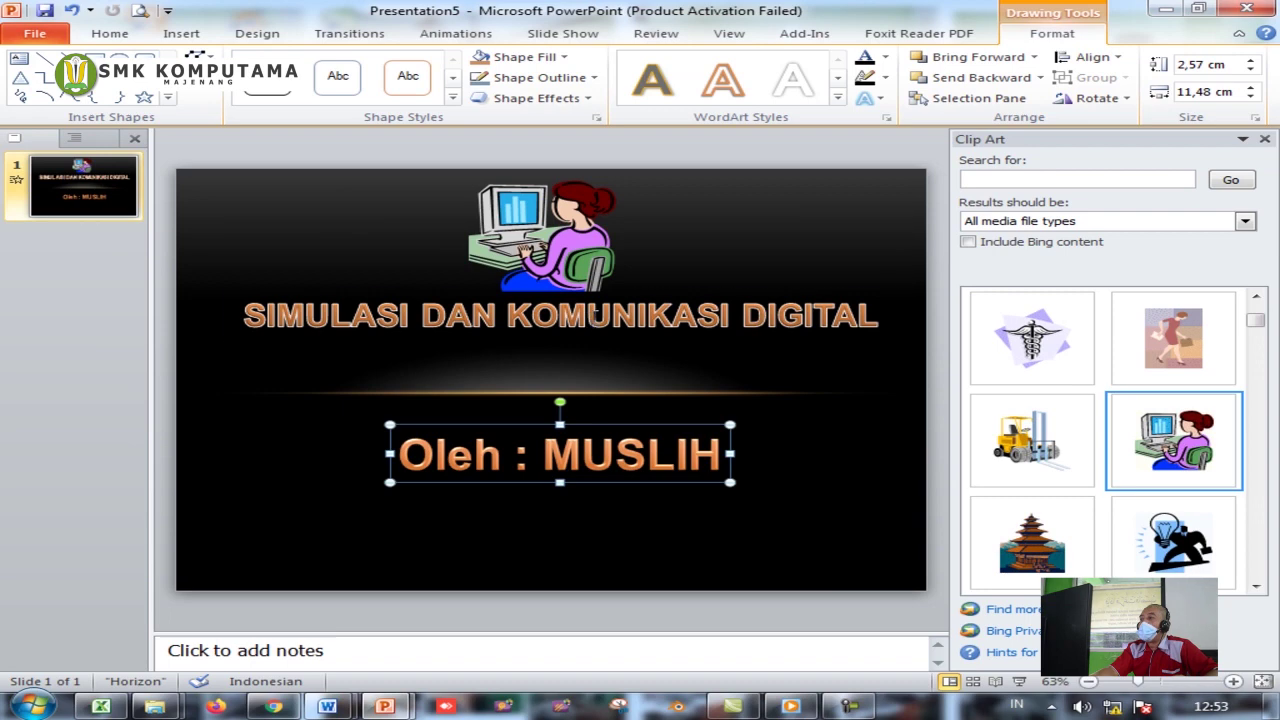
# - Move the WordArt title slightly lower, away from the clip art, and deselect it
pyautogui.click(587, 318)
pyautogui.moveTo(640, 340); pyautogui.dragTo(636, 352)
pyautogui.click(669, 255)
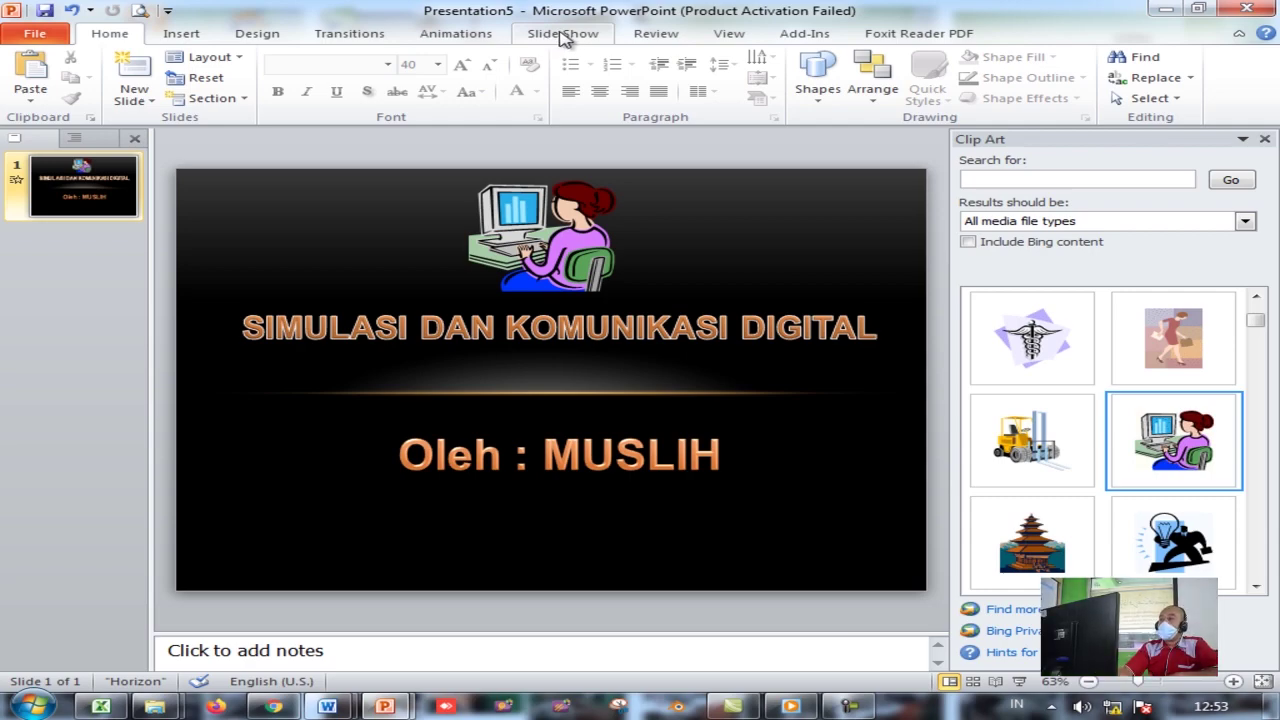
# - Run the slide show to check the title slide, and return to editing
pyautogui.press('F5')
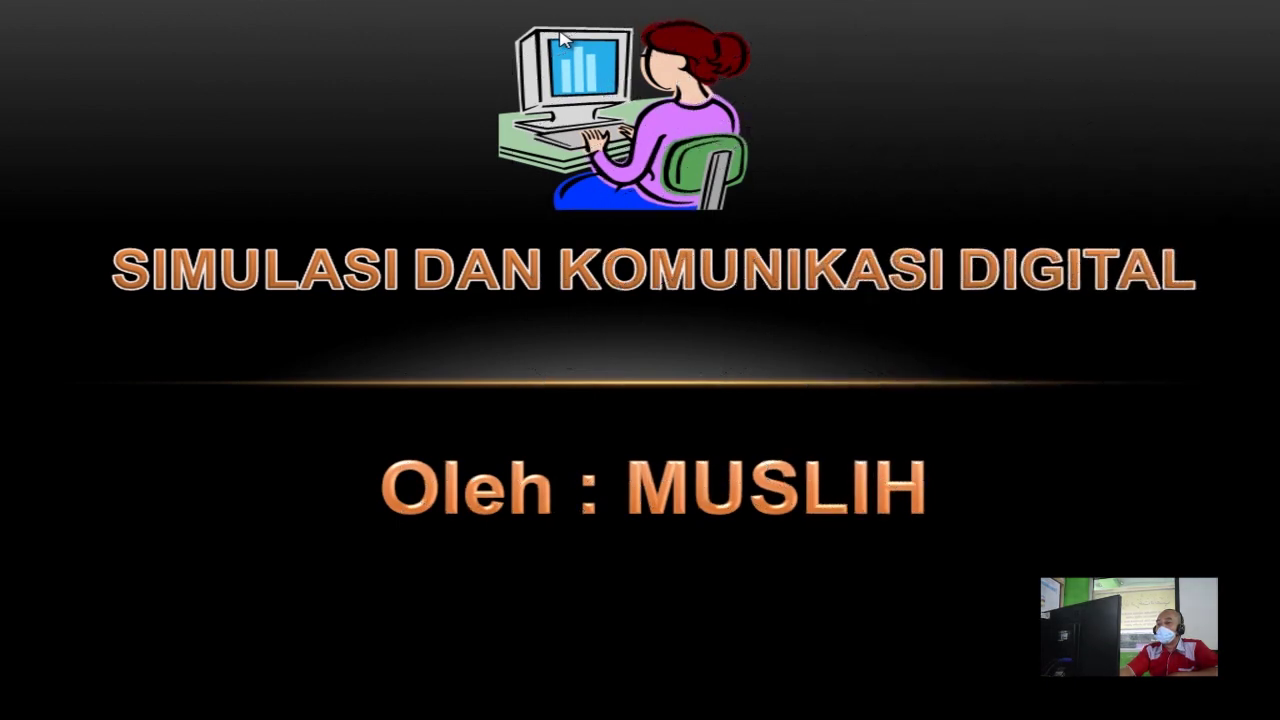
pyautogui.press('Escape')
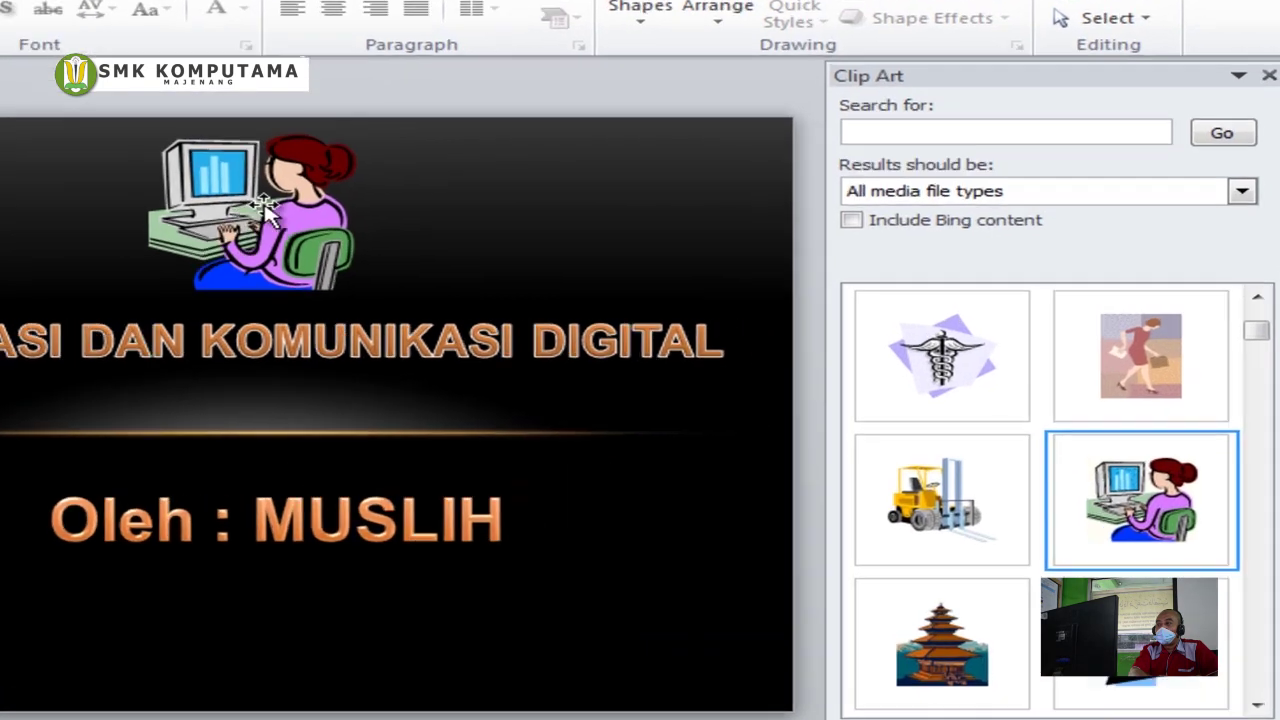
pyautogui.click(549, 229)
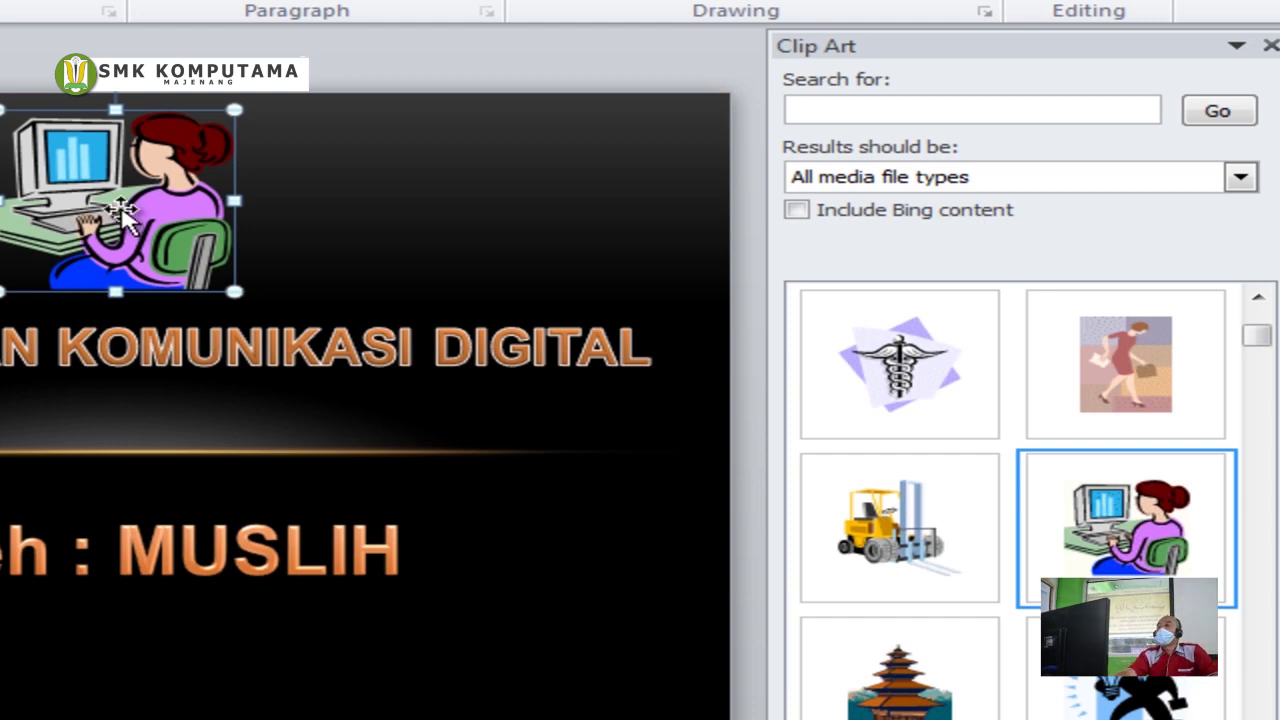
pyautogui.click(188, 358)
pyautogui.click(196, 538)
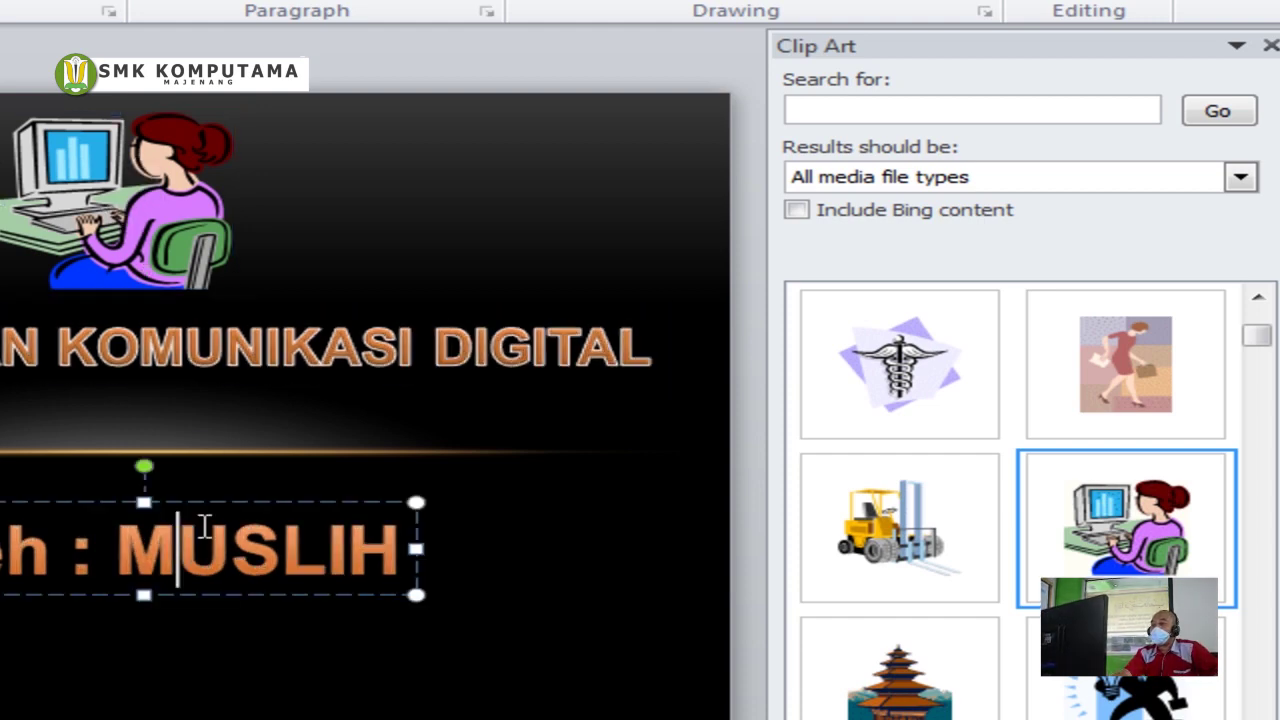
pyautogui.click(192, 348)
# - Add an animation effect to the clip art of the woman at the computer
pyautogui.click(136, 175)
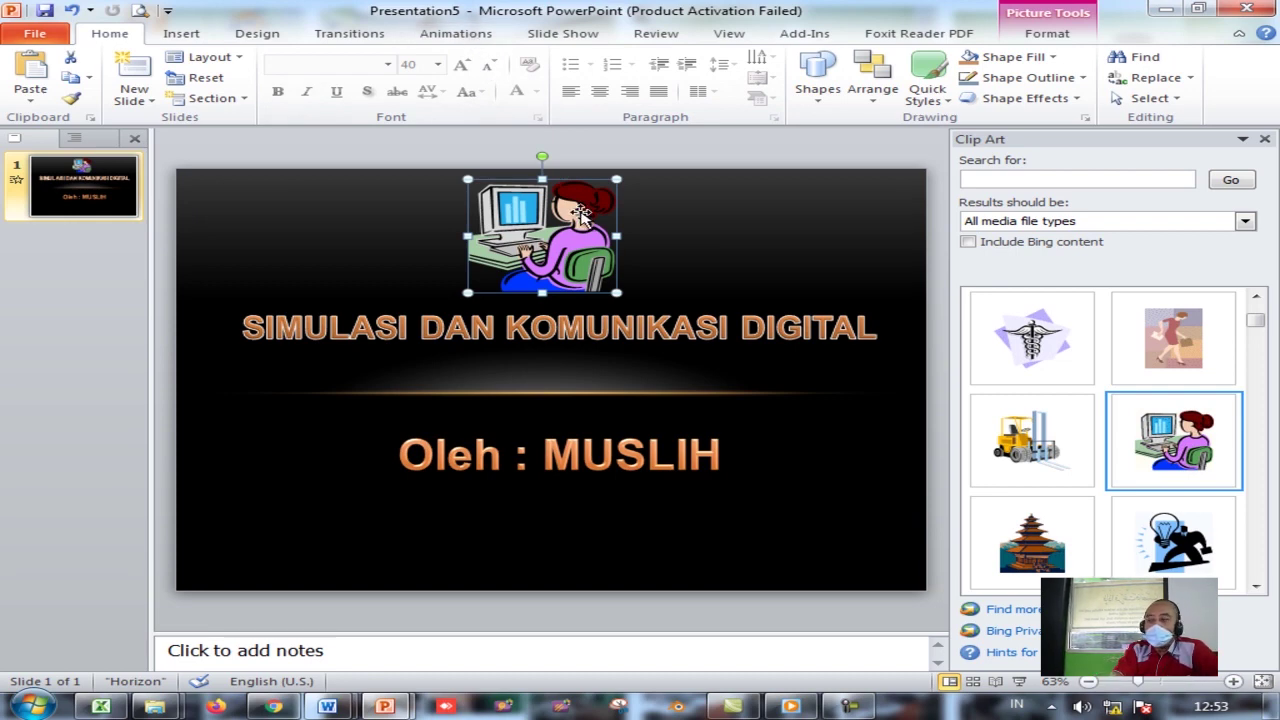
pyautogui.click(466, 32)
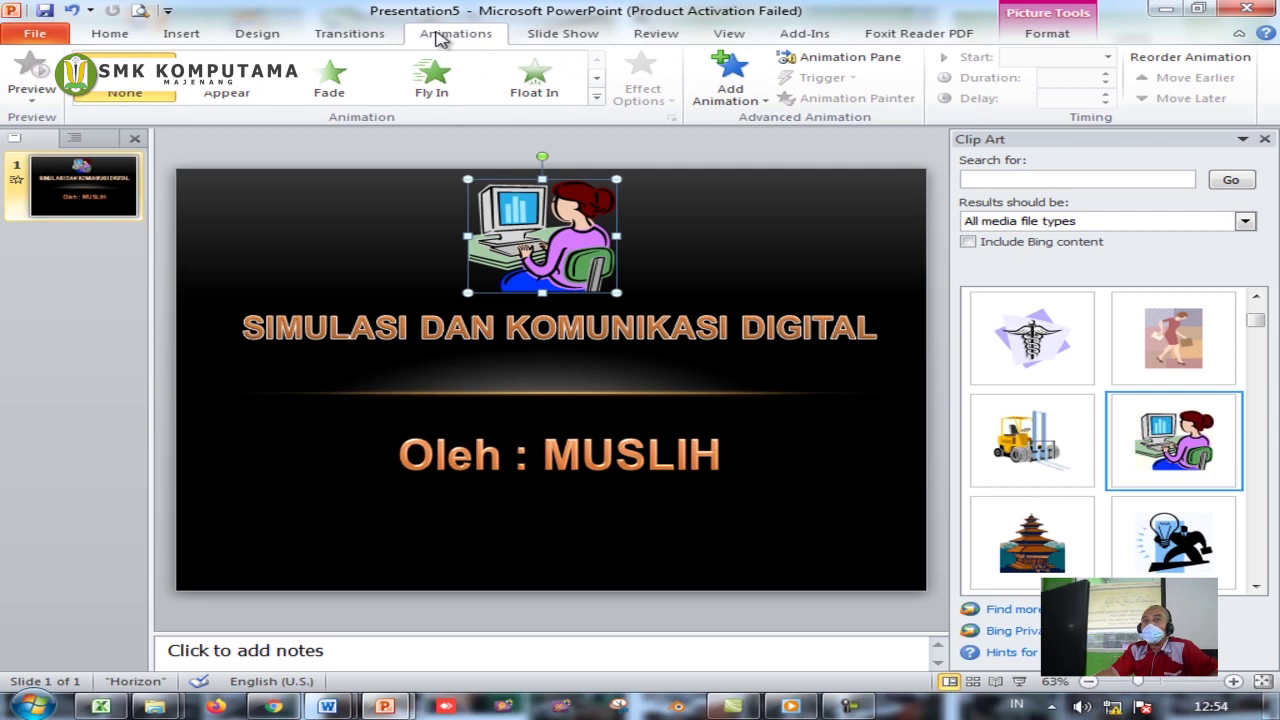
pyautogui.click(730, 80)
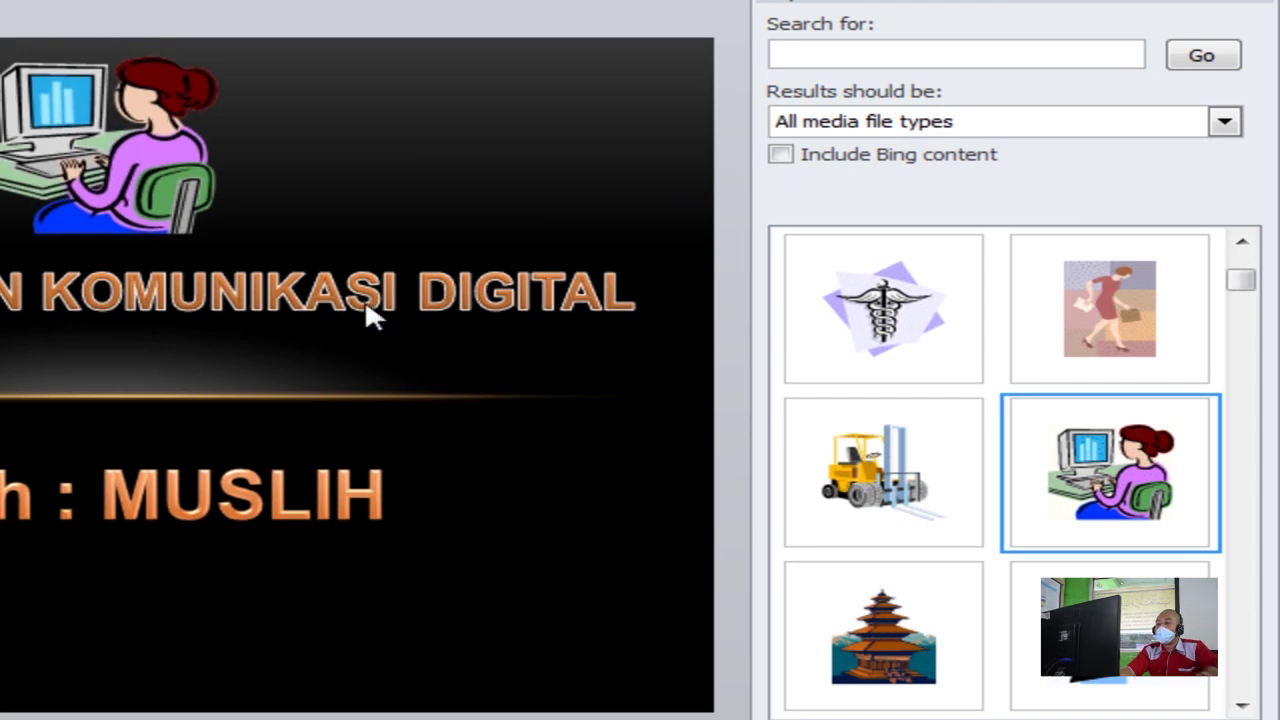
# - Add the Swivel entrance animation to the "SIMULASI DAN KOMUNIKASI DIGITAL" WordArt title
pyautogui.click(294, 257)
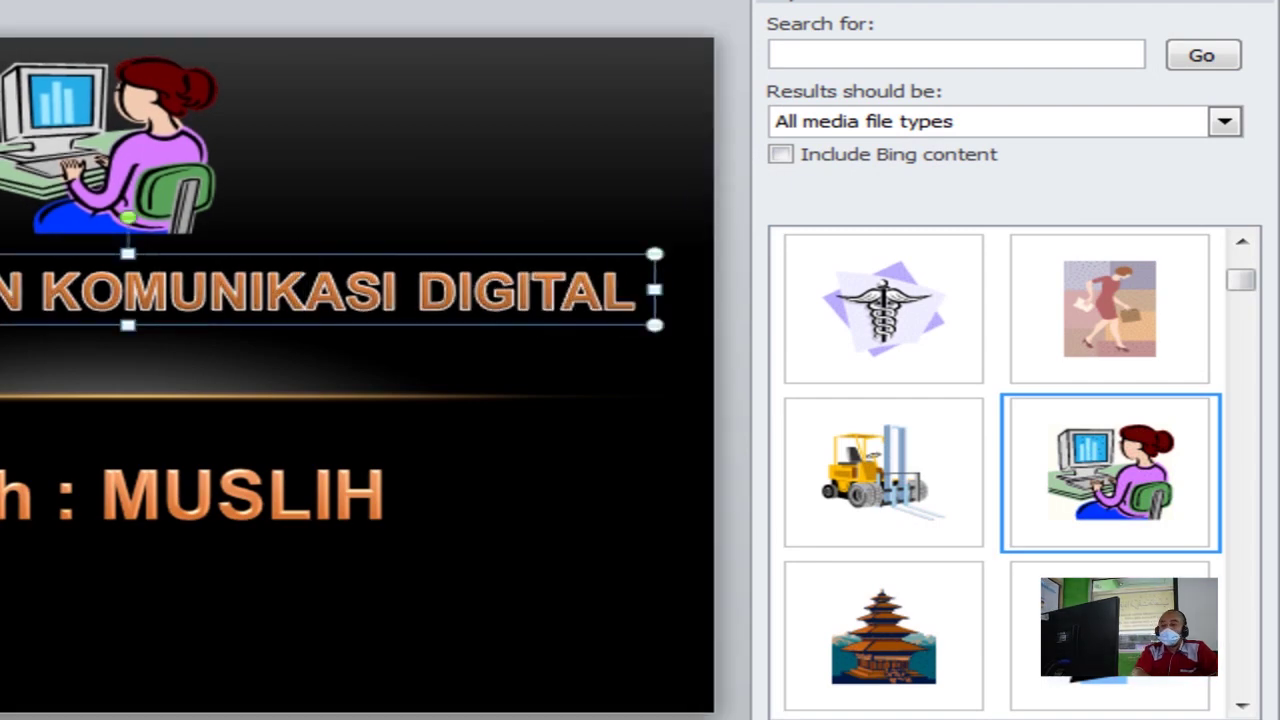
pyautogui.click(400, 2)
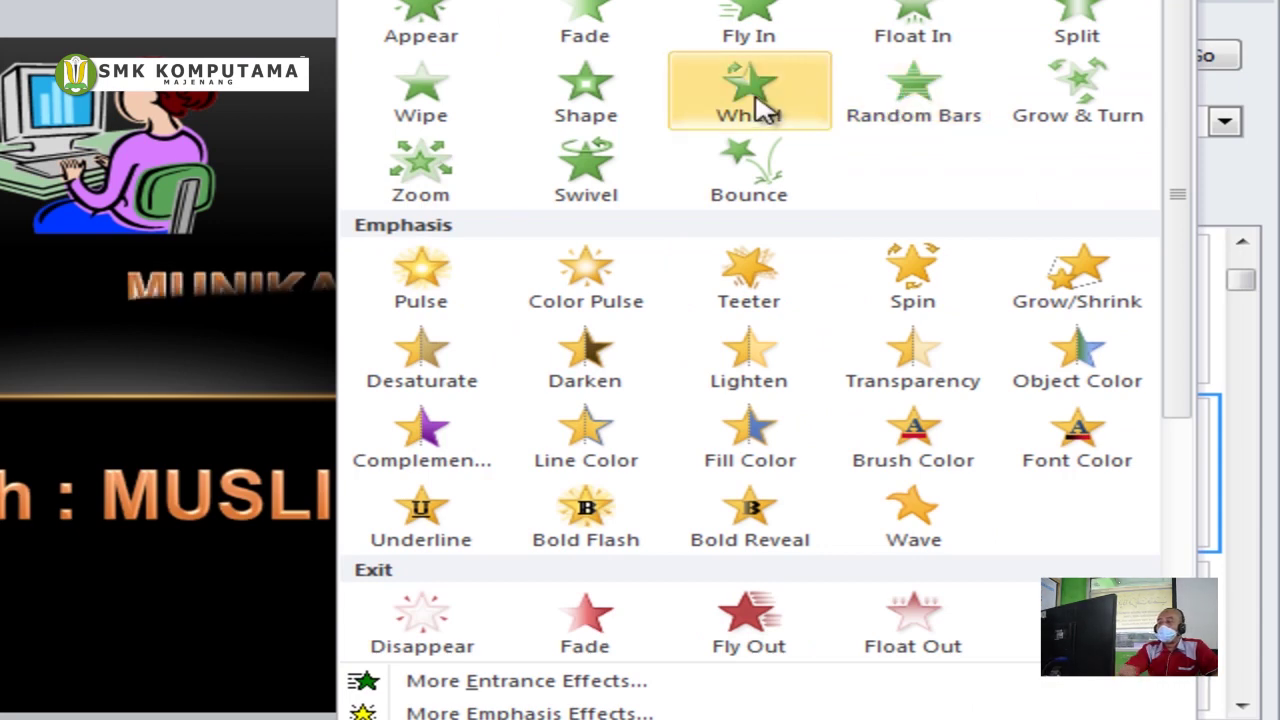
pyautogui.click(587, 155)
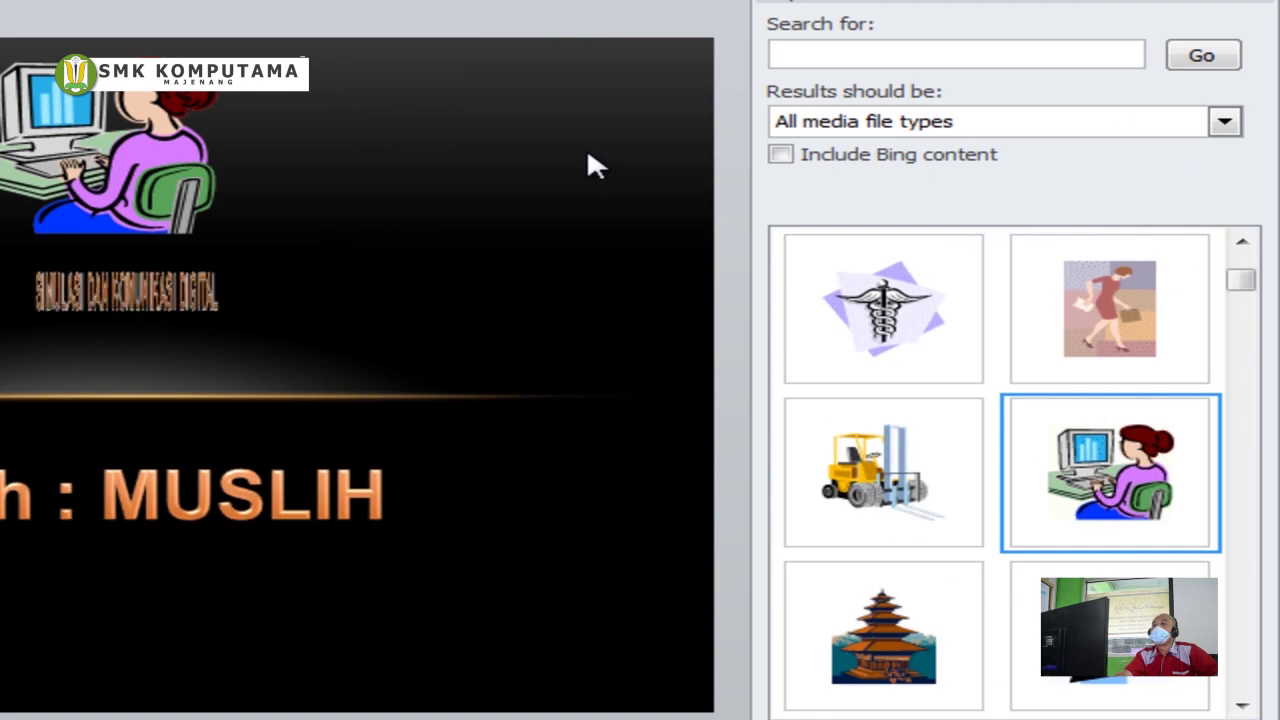
# - Add the Float In entrance animation to the author WordArt below the horizon line
pyautogui.click(268, 490)
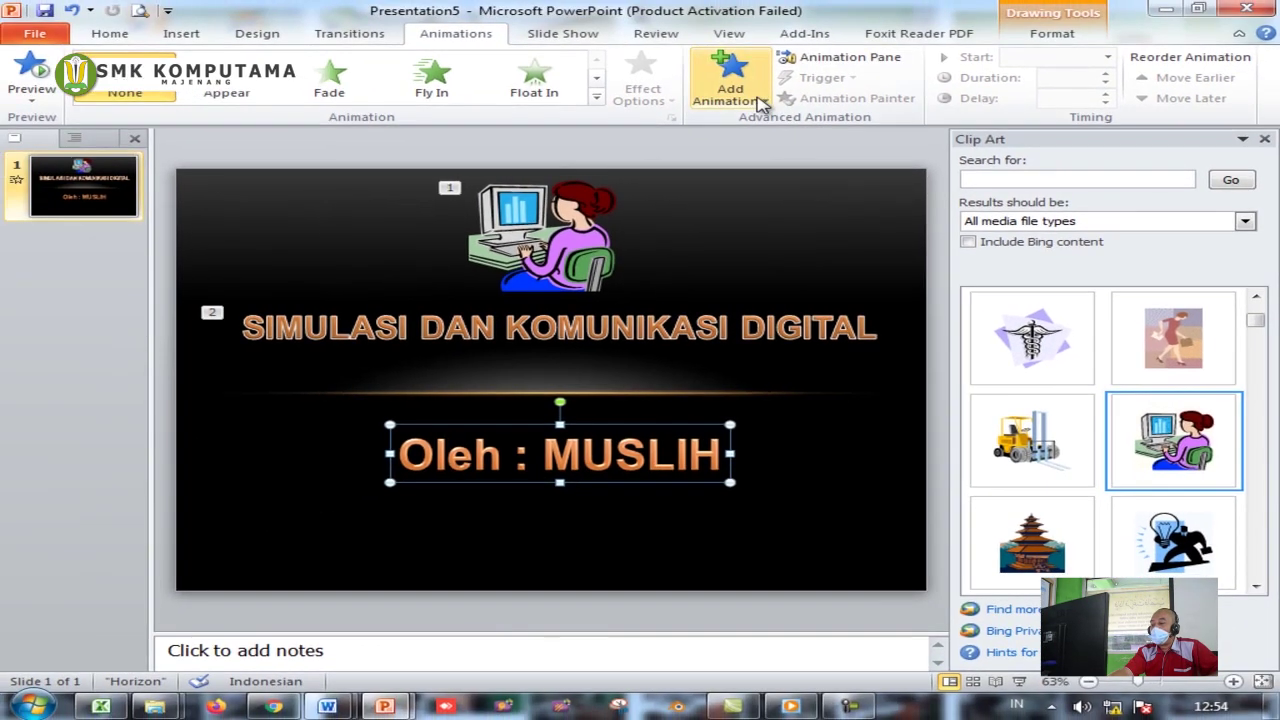
pyautogui.click(745, 88)
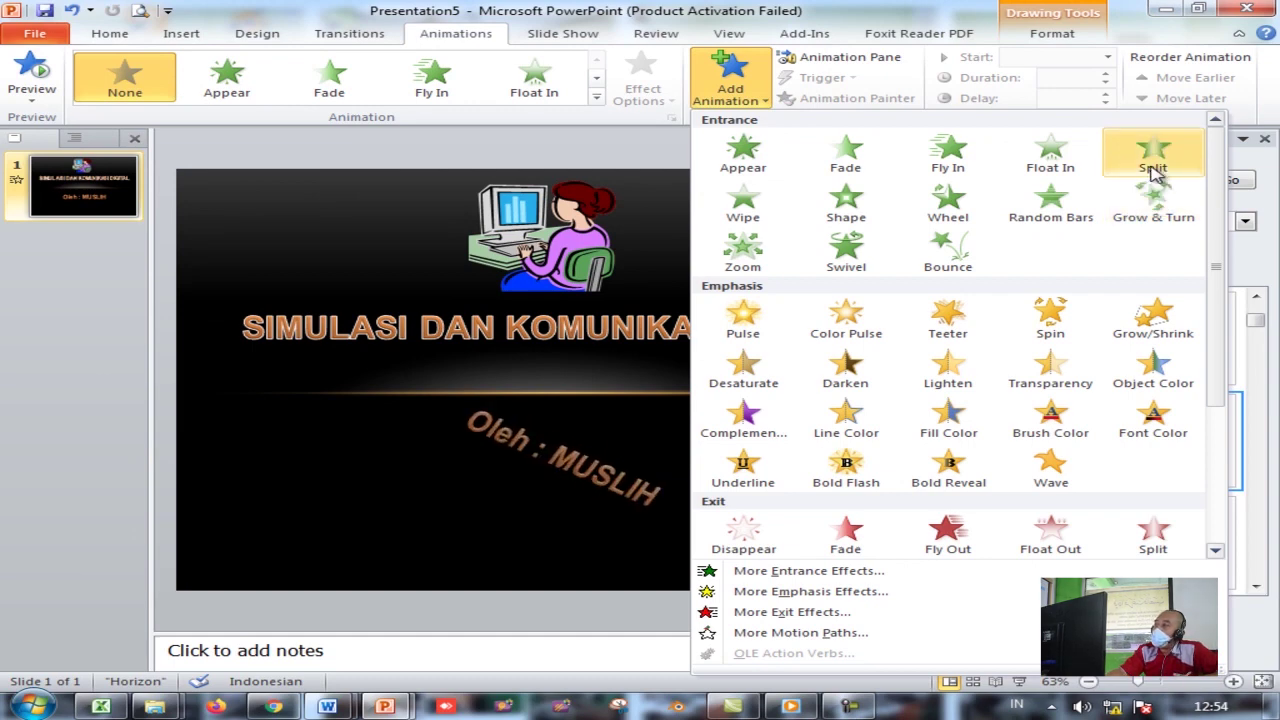
pyautogui.click(1050, 155)
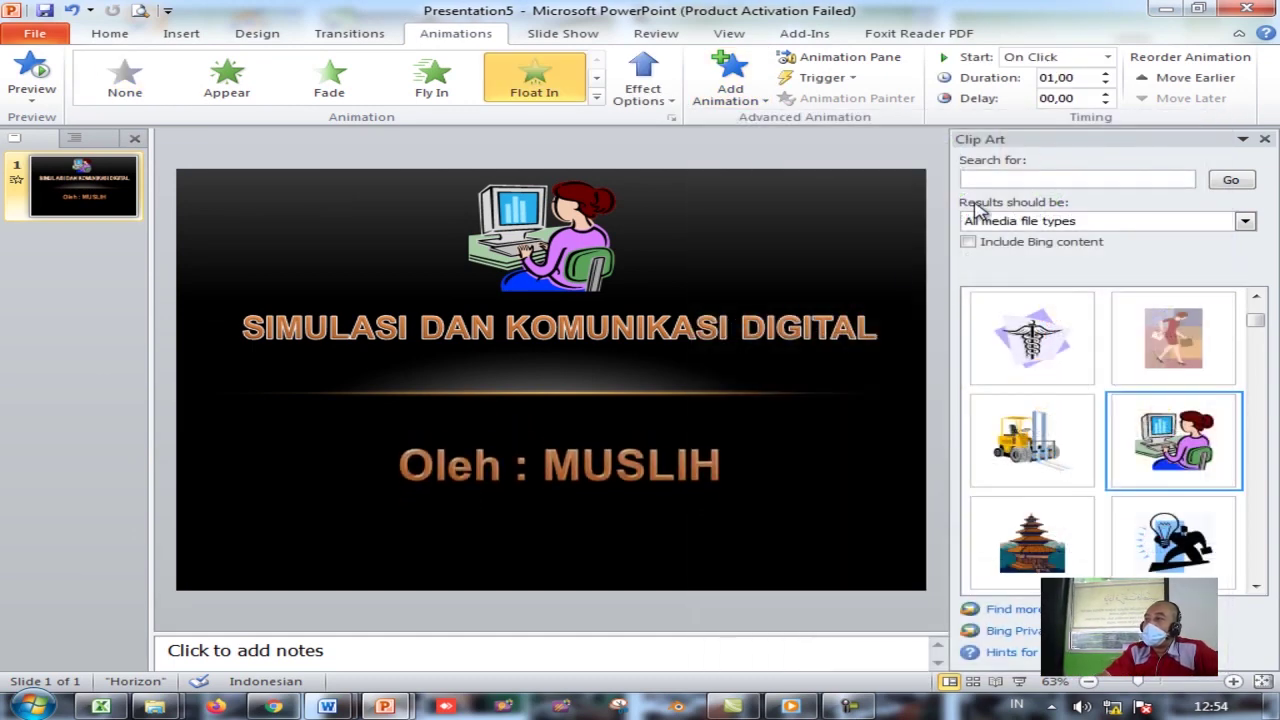